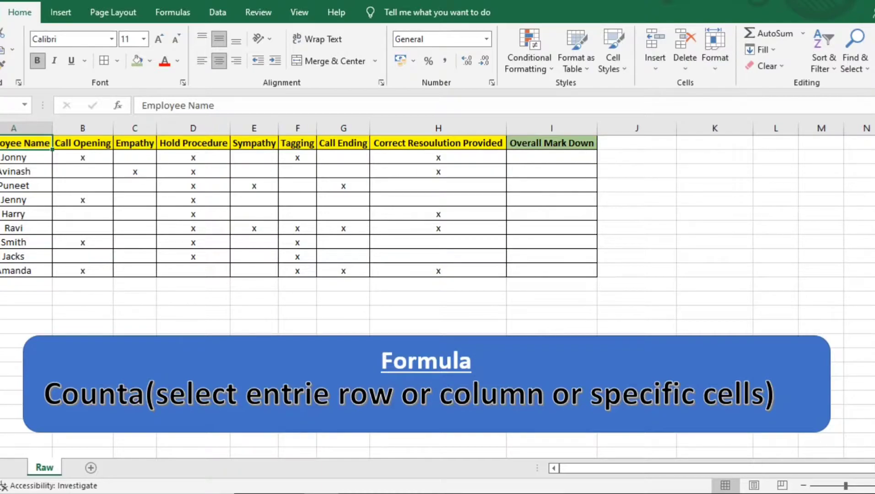
# Enter "six sigma" in cell K4 and "Excel tricks" in cell K5.
pyautogui.click(715, 186)
pyautogui.write('sol')
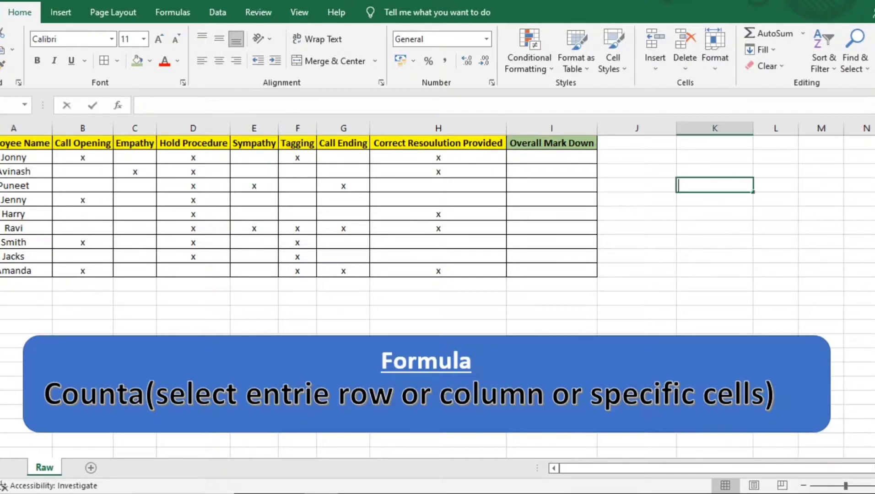
pyautogui.press('BackSpace')
pyautogui.press('BackSpace')
pyautogui.write('ix sigma')
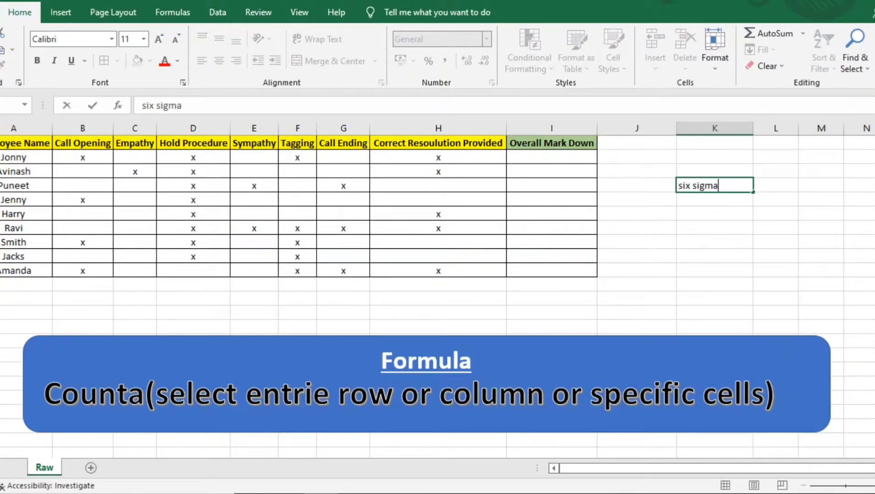
pyautogui.hotkey('ctrl', 'Return')
pyautogui.press('Return')
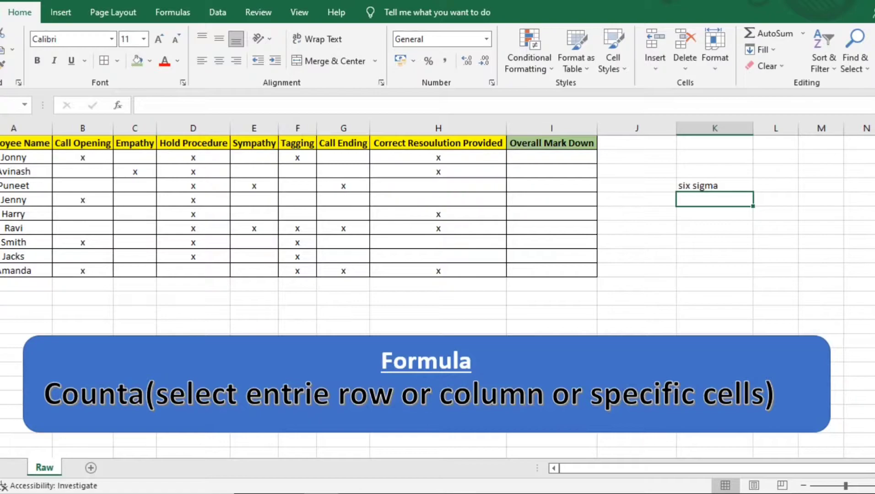
pyautogui.write('Excel tricks')
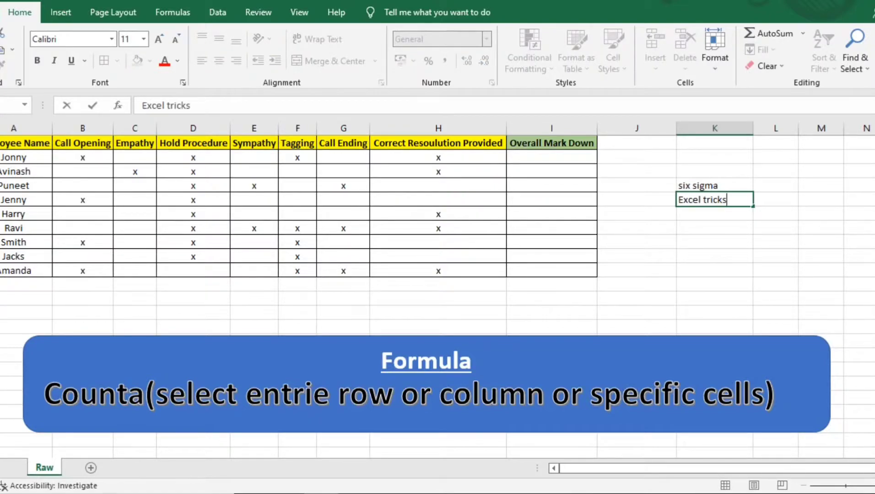
pyautogui.hotkey('ctrl', 'Return')
# Enter "QA interview" in cell K6 and make it bold.
pyautogui.press('Return')
pyautogui.write('QA')
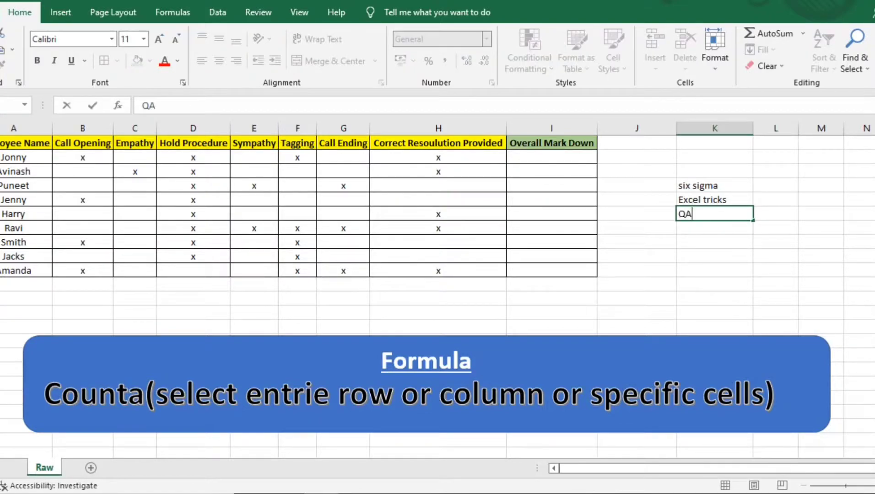
pyautogui.write(' intervi')
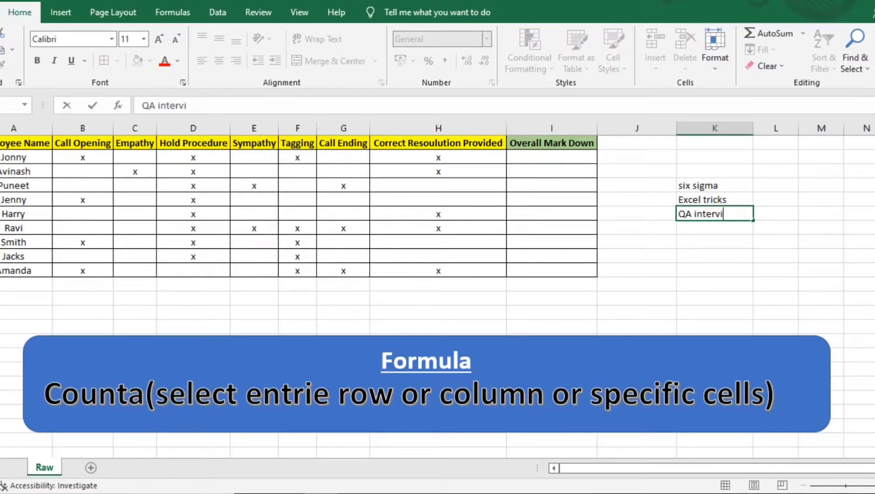
pyautogui.write('ew')
pyautogui.hotkey('ctrl', 'Return')
pyautogui.hotkey('ctrl', 'b')
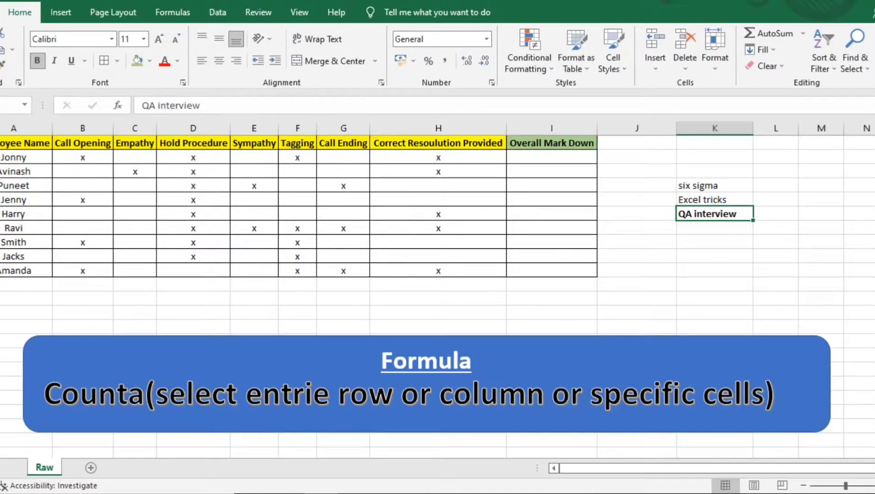
# Add "TL" in cell K7 and "KRA" in cell K8 below the other topics.
pyautogui.click(714, 228)
pyautogui.write('TL')
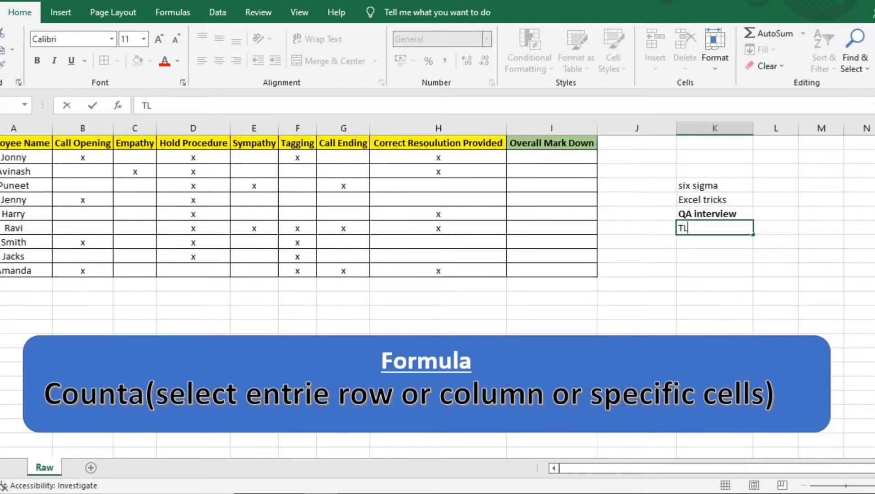
pyautogui.press('Return')
pyautogui.write('KRA')
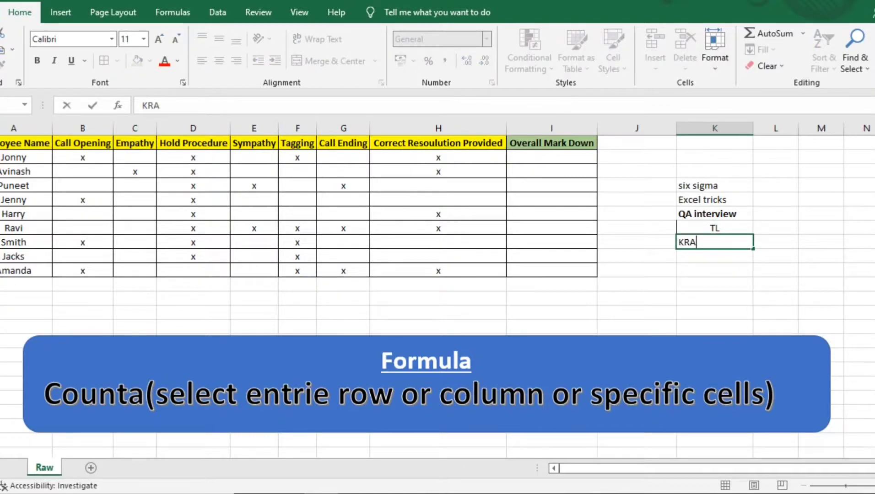
pyautogui.hotkey('ctrl', 'Return')
# Clear the whole topic list in K4:K8.
pyautogui.click(714, 186)
pyautogui.hotkey('ctrl', 'shift', 'Down')
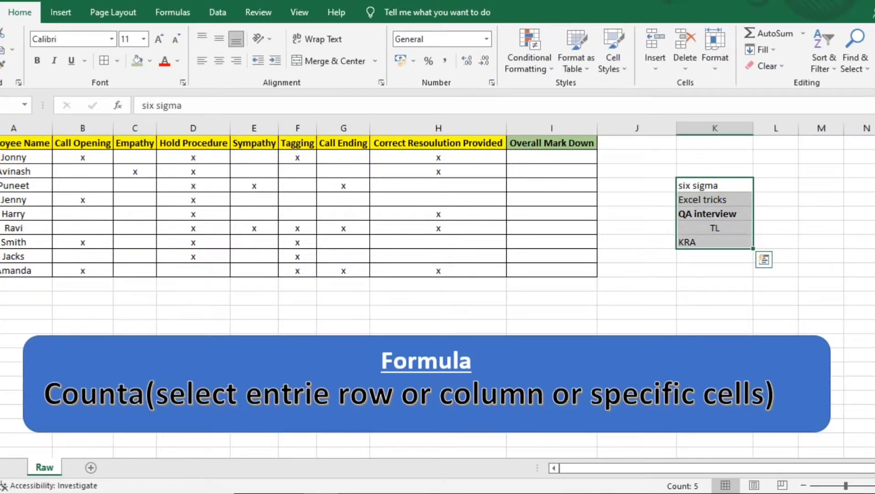
pyautogui.press('Delete')
pyautogui.press('Left')
pyautogui.press('Right')
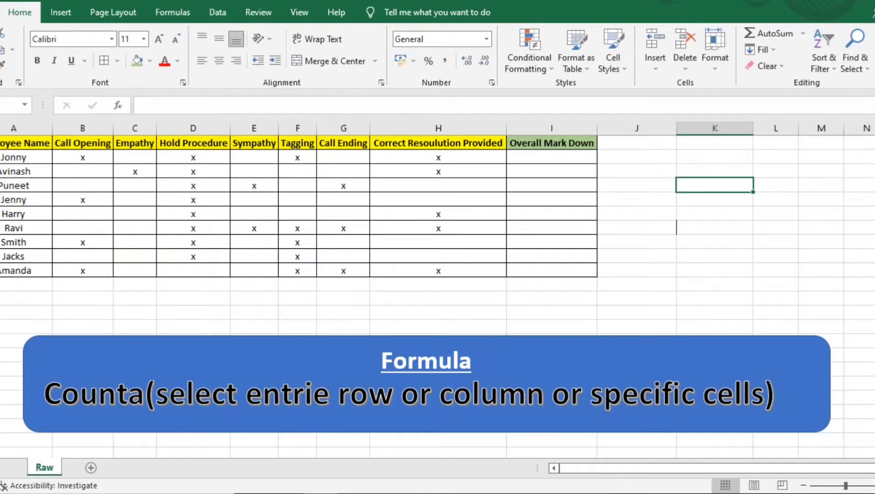
# Examine the employee names listed in A2:A10.
pyautogui.hotkey('ctrl', 'Left')
pyautogui.hotkey('ctrl', 'Left')
pyautogui.hotkey('ctrl', 'Left')
pyautogui.hotkey('ctrl', 'Left')
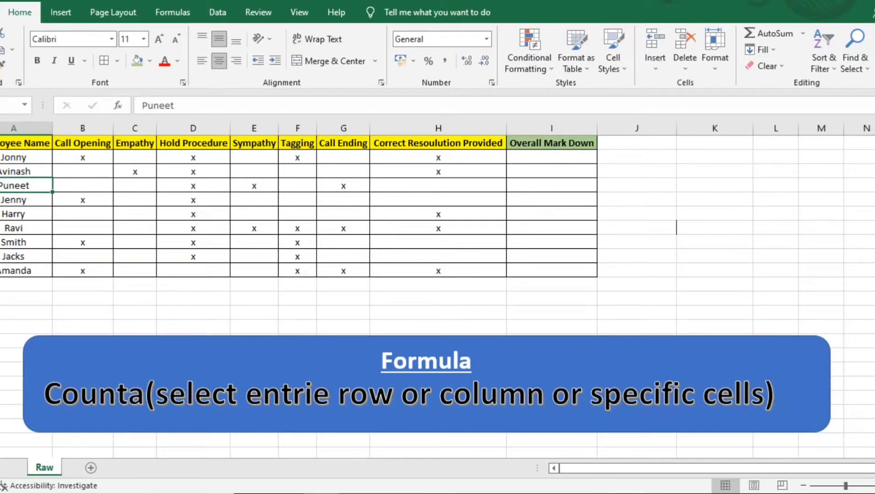
pyautogui.hotkey('ctrl', 'Up')
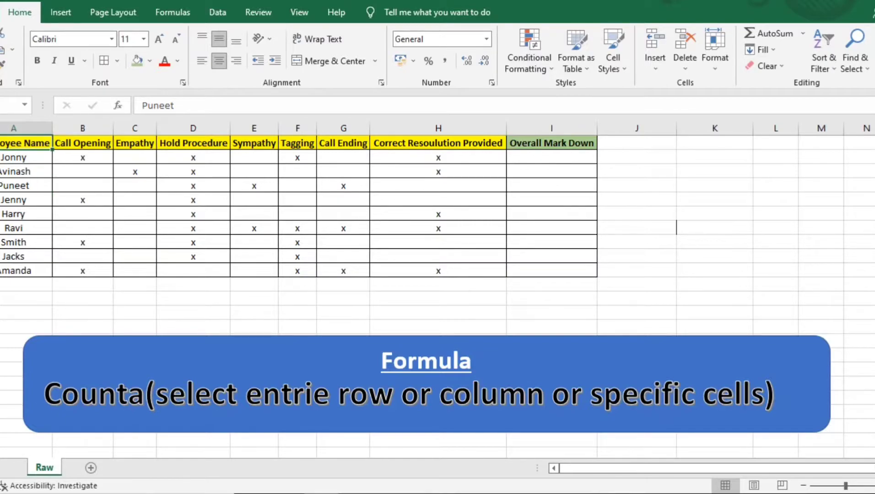
pyautogui.hotkey('ctrl', 'shift', 'Down')
pyautogui.press('Down')
pyautogui.hotkey('ctrl', 'shift', 'Down')
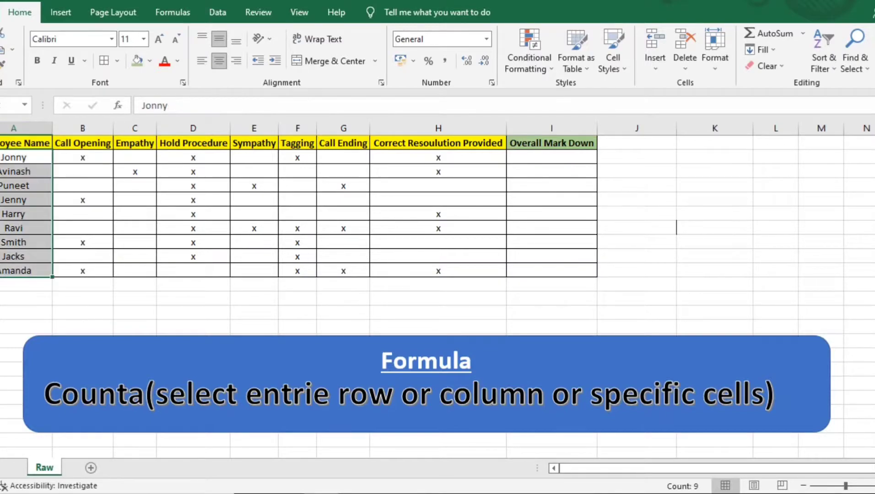
# Examine the call parameter headers in B1:H1, from Call Opening to Correct Resoulution Provided.
pyautogui.press('Right')
pyautogui.press('Up')
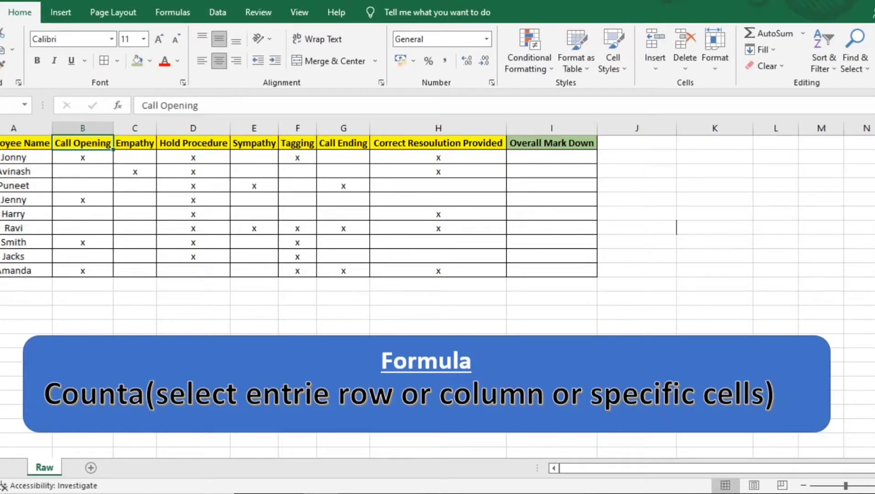
pyautogui.hotkey('shift', 'Right')
pyautogui.hotkey('shift', 'Right')
pyautogui.hotkey('shift', 'Right')
pyautogui.hotkey('shift', 'Right')
pyautogui.hotkey('shift', 'Right')
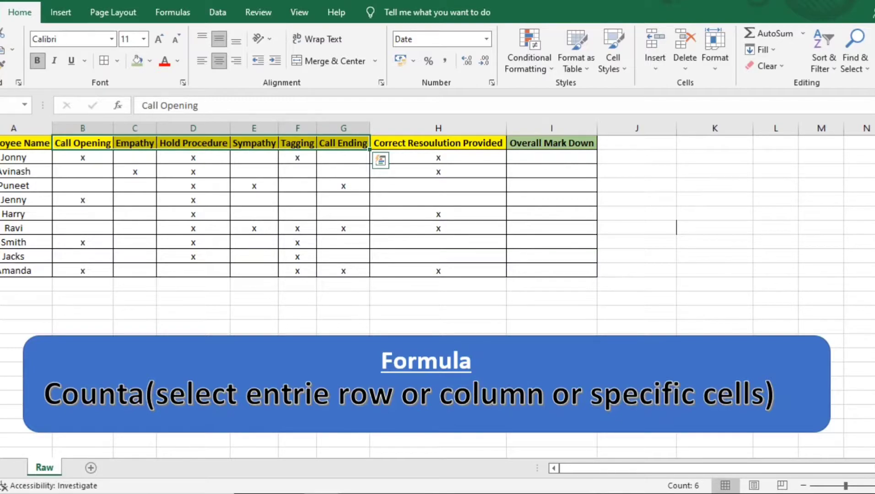
pyautogui.hotkey('shift', 'Right')
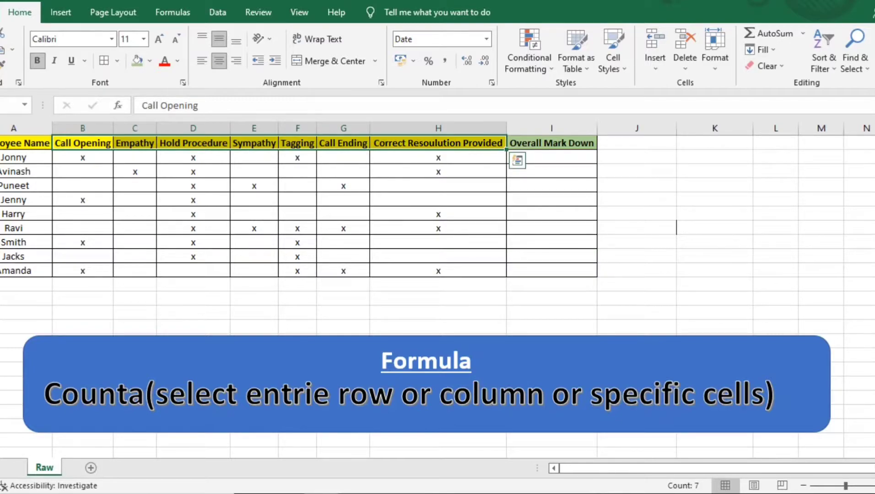
# Review the employee name list again together with the start of the Call Opening column.
pyautogui.press('Left')
pyautogui.press('Down')
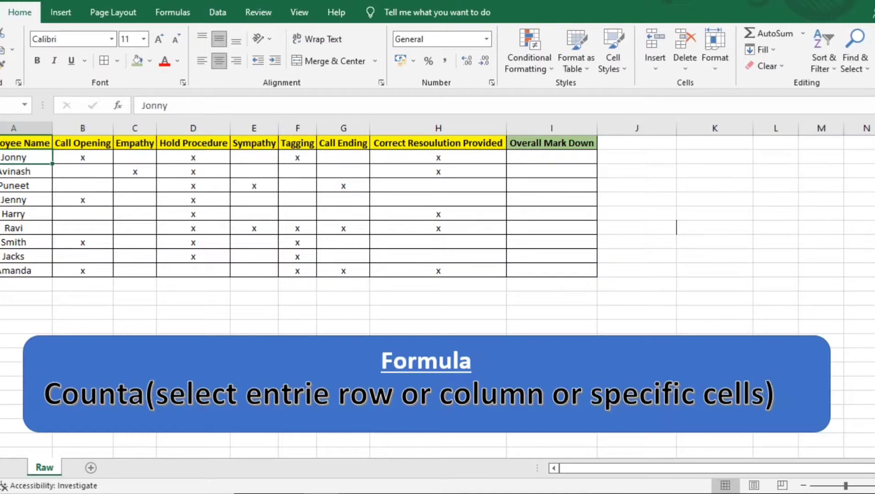
pyautogui.hotkey('ctrl', 'shift', 'Down')
pyautogui.press('Right')
pyautogui.press('Down')
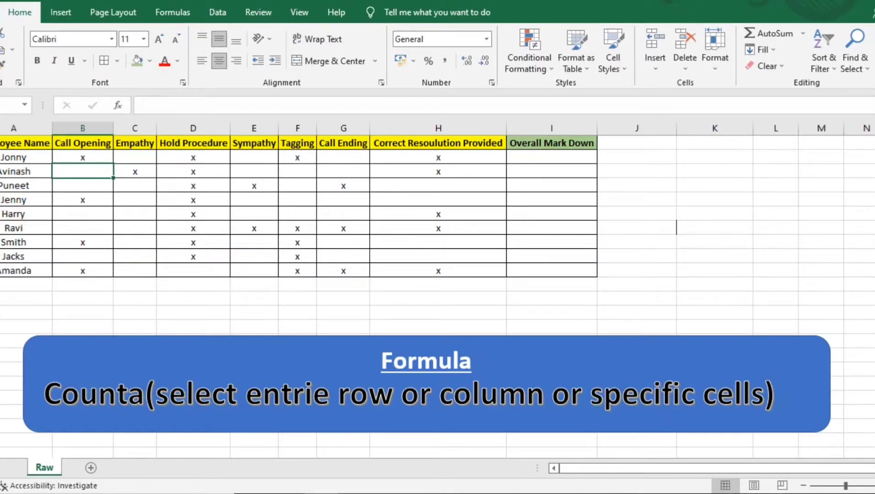
pyautogui.press('Up')
pyautogui.press('Up')
pyautogui.press('Down')
pyautogui.press('Left')
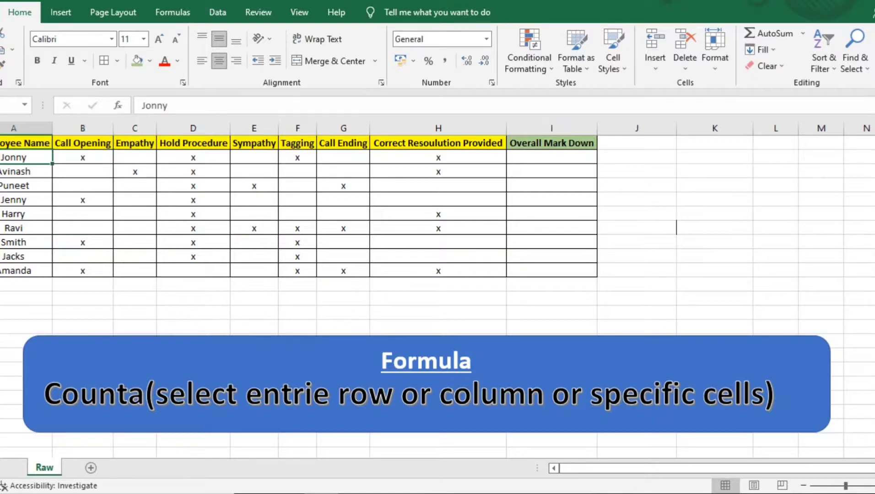
pyautogui.hotkey('ctrl', 'shift', 'Down')
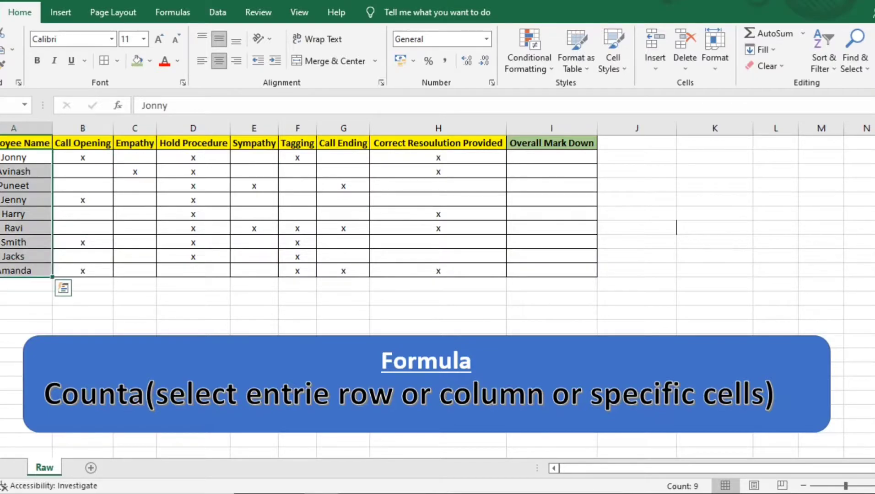
# Examine the x marks down the Call Opening column for all employees.
pyautogui.press('Right')
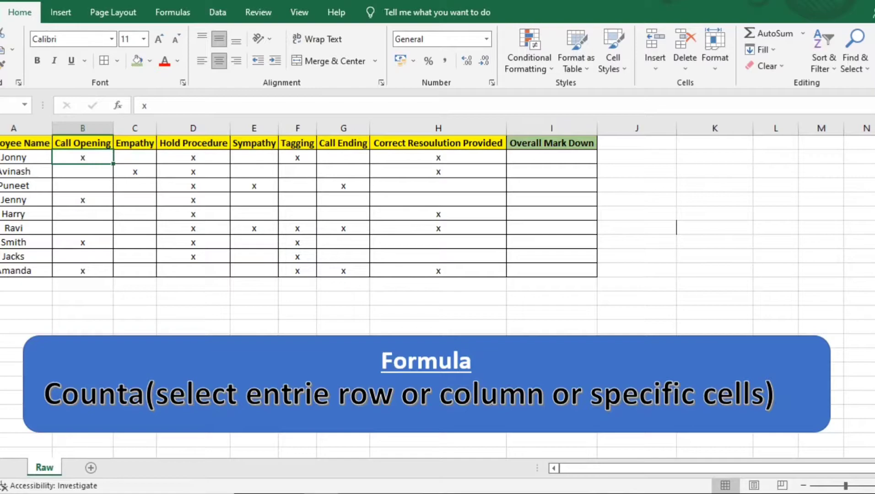
pyautogui.hotkey('shift', 'Down')
pyautogui.hotkey('shift', 'Down')
pyautogui.hotkey('shift', 'Down')
pyautogui.hotkey('shift', 'Down')
pyautogui.hotkey('shift', 'Down')
pyautogui.hotkey('shift', 'Down')
pyautogui.hotkey('shift', 'Down')
pyautogui.hotkey('shift', 'Down')
pyautogui.hotkey('shift', 'Down')
pyautogui.hotkey('shift', 'Down')
pyautogui.press('Left')
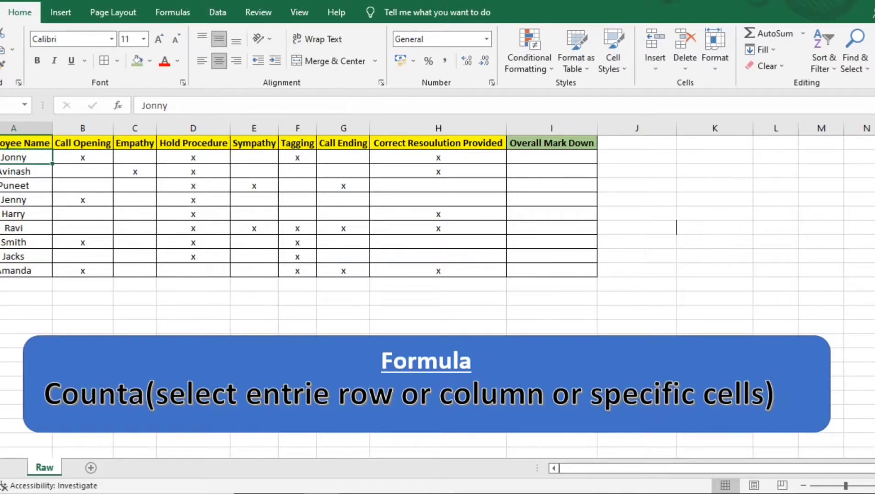
# Move the whole table A1:I10 one column over so that it starts in cell B1.
pyautogui.press('Up')
pyautogui.hotkey('ctrl', 'shift', 'Down')
pyautogui.hotkey('ctrl', 'shift', 'Right')
pyautogui.hotkey('ctrl', 'x')
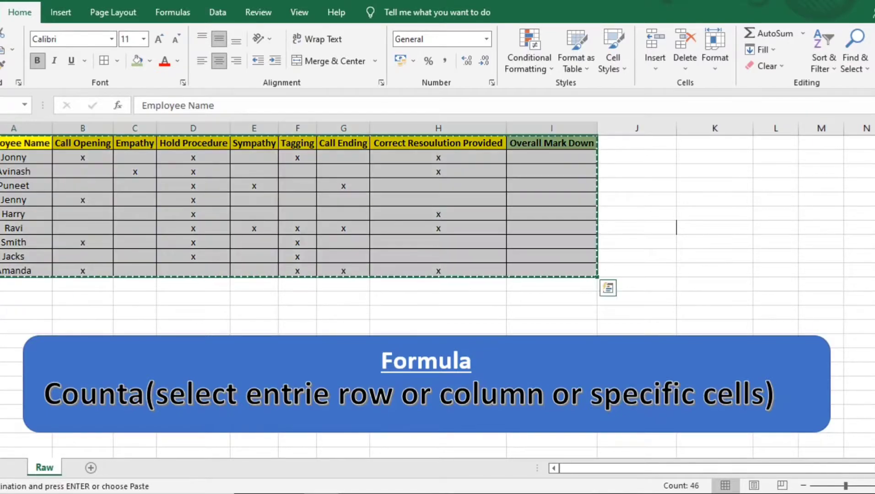
pyautogui.press('Right')
pyautogui.hotkey('ctrl', 'v')
pyautogui.press('Left')
pyautogui.write('Case')
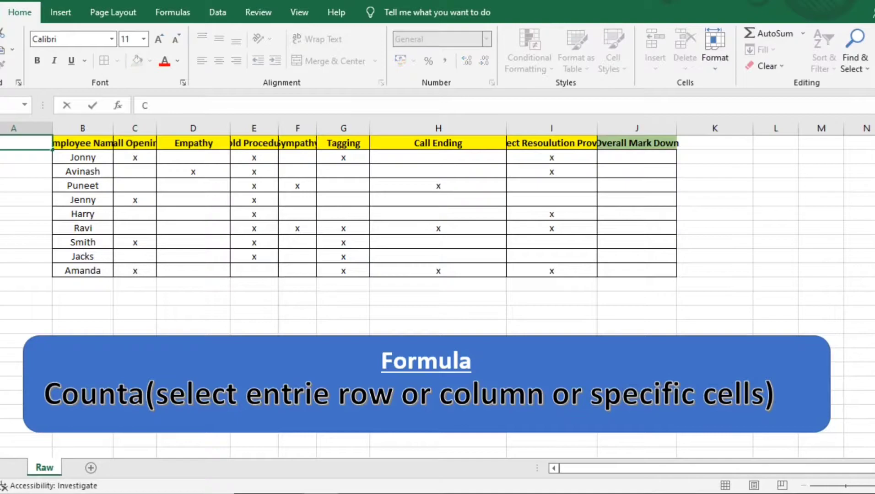
pyautogui.press('BackSpace')
pyautogui.press('BackSpace')
pyautogui.press('BackSpace')
pyautogui.press('BackSpace')
pyautogui.press('Right')
pyautogui.write('i')
pyautogui.press('Escape')
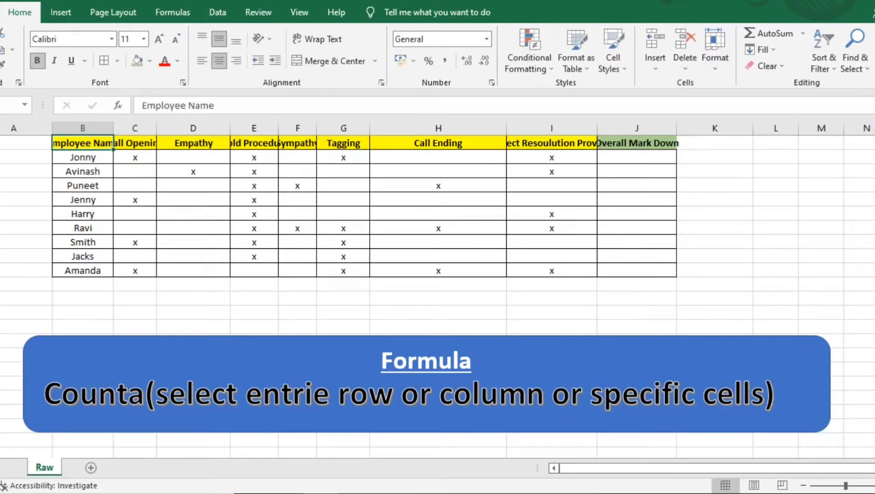
# Copy the Employee Name header cell into A1 and change its text to "Call ID".
pyautogui.press('Left')
pyautogui.press('Right')
pyautogui.hotkey('ctrl', 'c')
pyautogui.press('Left')
pyautogui.hotkey('ctrl', 'v')
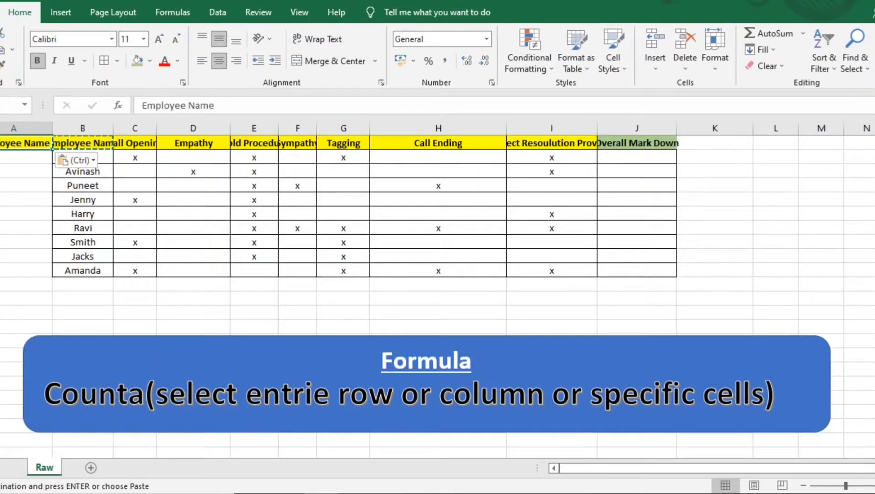
pyautogui.write('Call ID')
pyautogui.press('Tab')
pyautogui.press('Return')
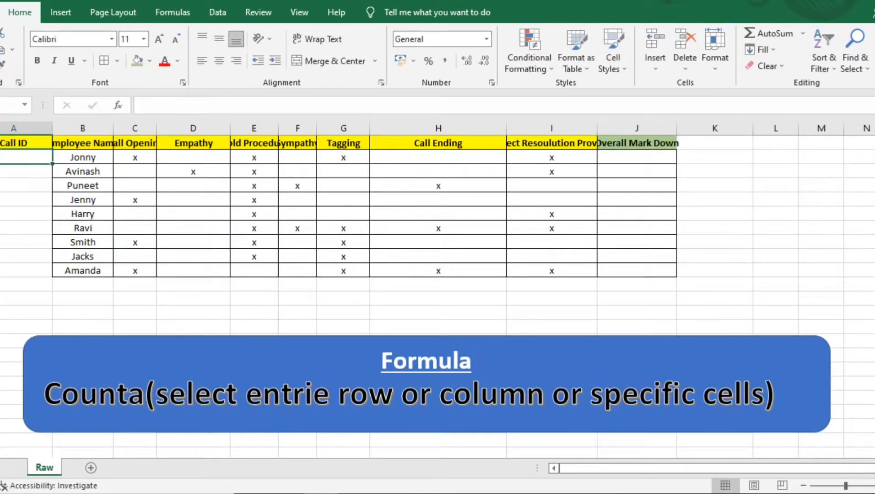
# Autofit the table's column widths and apply all borders to the whole table, including the Call ID column.
pyautogui.hotkey('ctrl', 'a')
pyautogui.hotkey('alt', 'h')
pyautogui.press('o')
pyautogui.press('i')
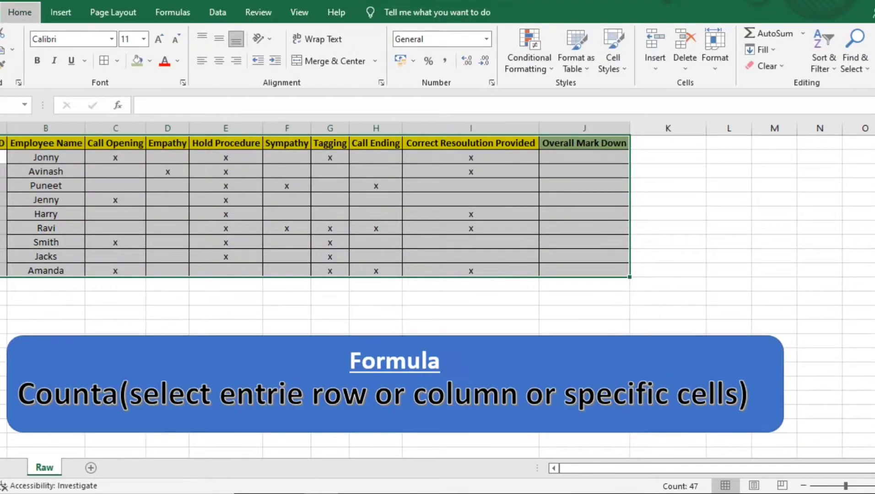
pyautogui.press('b')
pyautogui.press('a')
# Enter the call IDs 111, 123 and 12344 in cells A2:A4.
pyautogui.press('Down')
pyautogui.press('Up')
pyautogui.write('111')
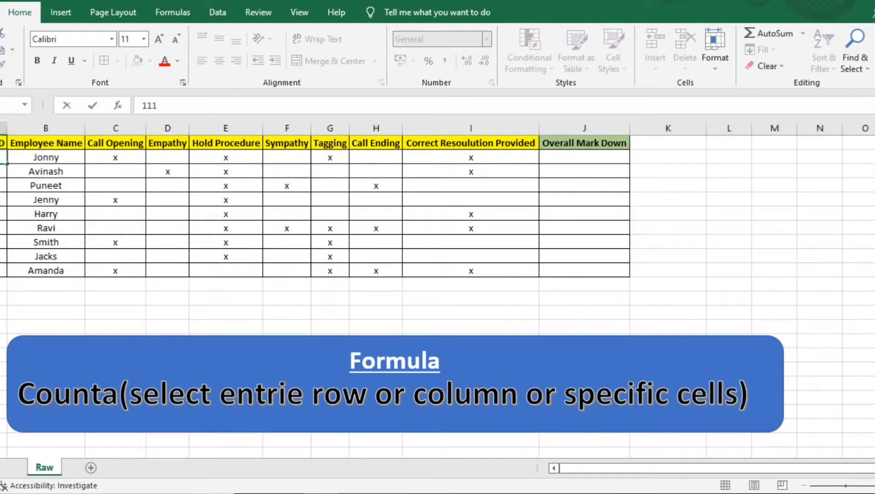
pyautogui.press('Return')
pyautogui.write('123')
pyautogui.press('Return')
pyautogui.write('12344')
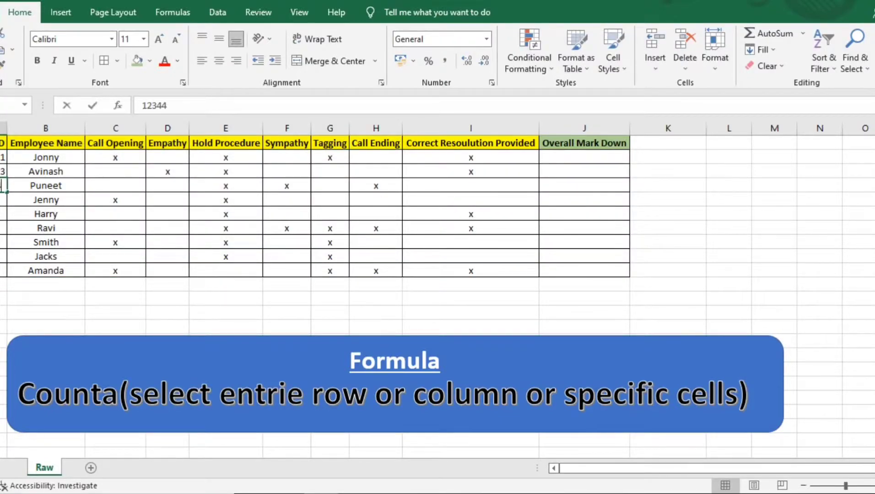
pyautogui.press('Return')
# Enter the call IDs in cells A5:A7, using 542 in A6 and 2456 in A7.
pyautogui.write('12345')
pyautogui.press('Return')
pyautogui.write('542')
pyautogui.press('Return')
pyautogui.write('2456')
pyautogui.press('Return')
# Enter the call IDs 567, 5412 and 2345 in cells A8:A10.
pyautogui.write('567')
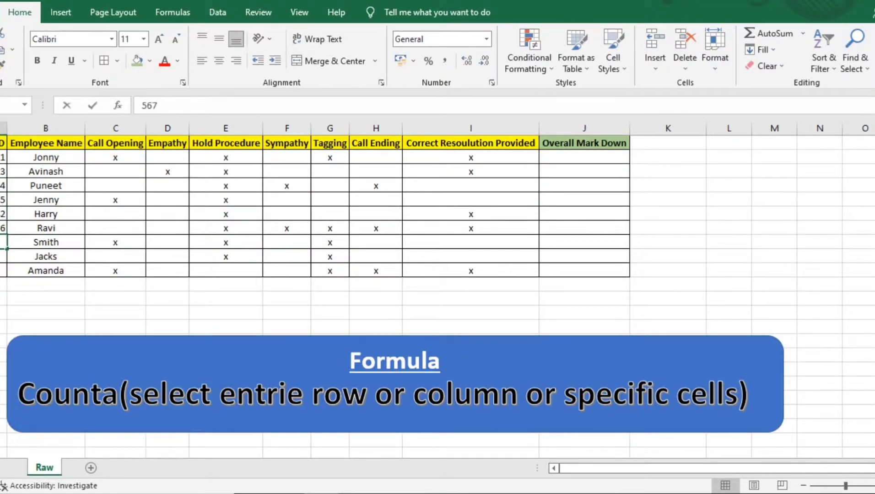
pyautogui.press('Return')
pyautogui.write('5412')
pyautogui.press('Return')
pyautogui.write('234')
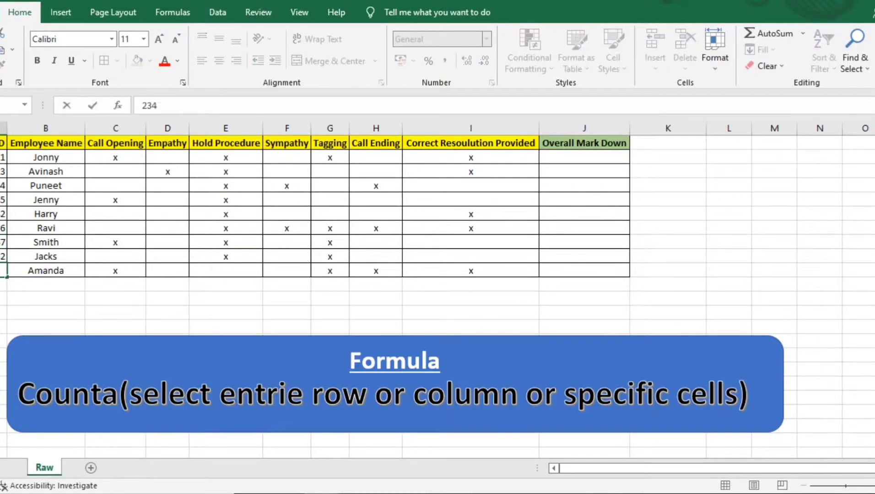
pyautogui.write('5')
pyautogui.hotkey('ctrl', 'Return')
# Middle-align and center the contents of the whole table A1:J10.
pyautogui.hotkey('ctrl', 'a')
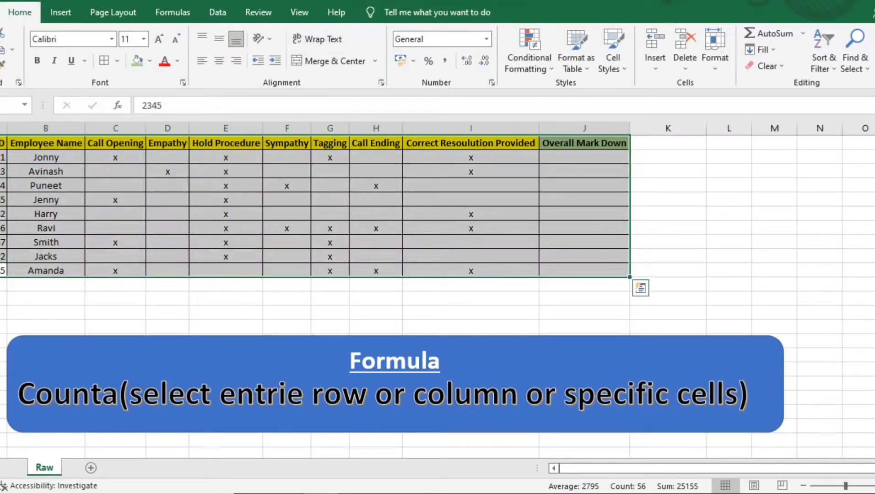
pyautogui.click(219, 40)
pyautogui.click(219, 61)
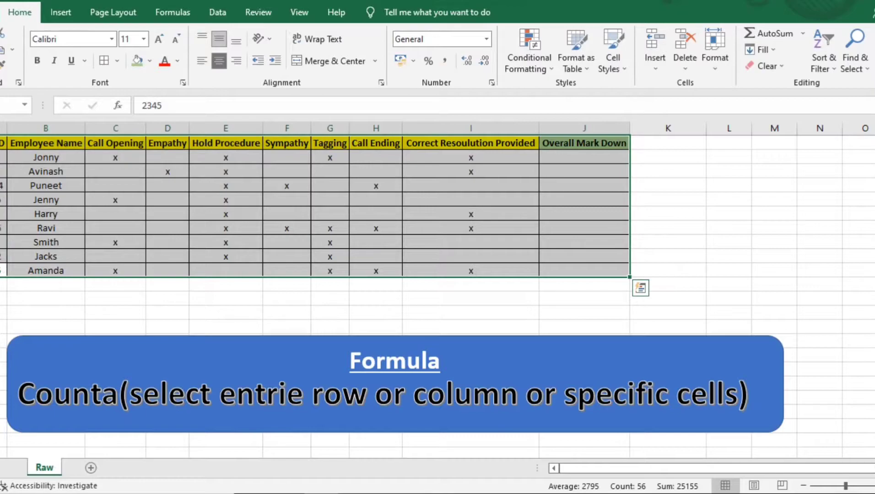
# Review the call ID and employee name columns of the table, rows 2 to 10.
pyautogui.click(3, 270)
pyautogui.hotkey('ctrl', 'Up')
pyautogui.press('Down')
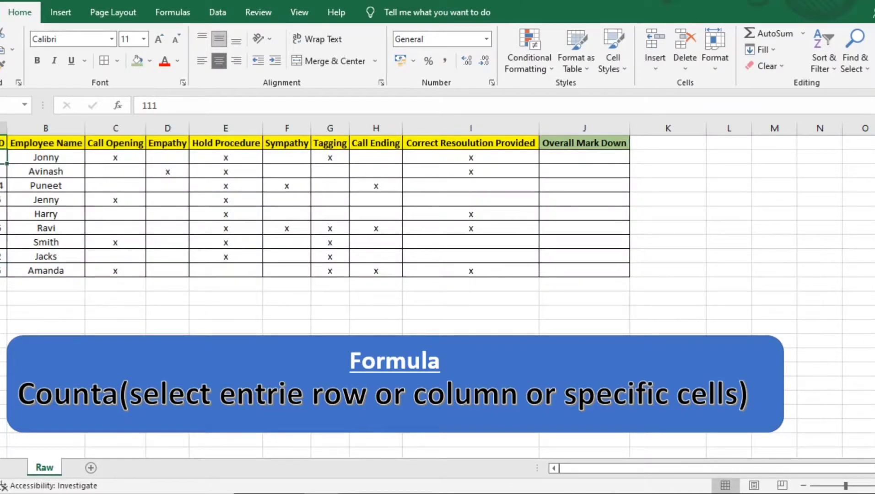
pyautogui.press('Right')
pyautogui.hotkey('ctrl', 'shift', 'Down')
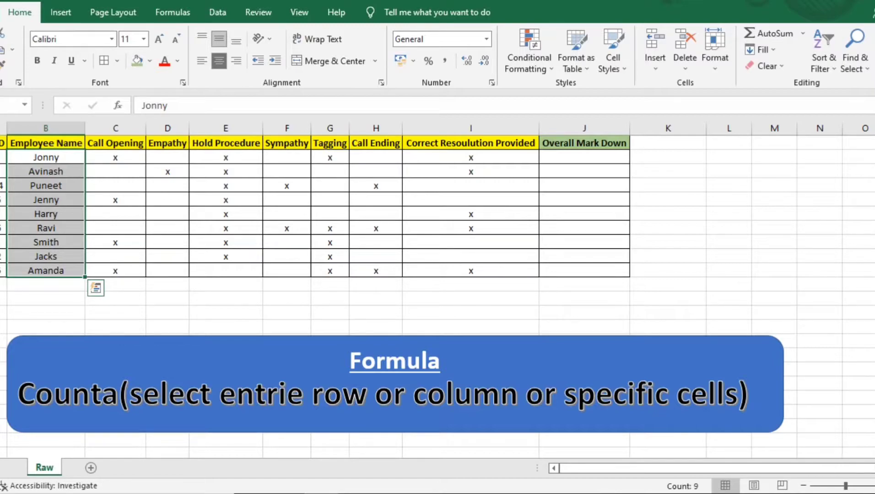
pyautogui.press('Left')
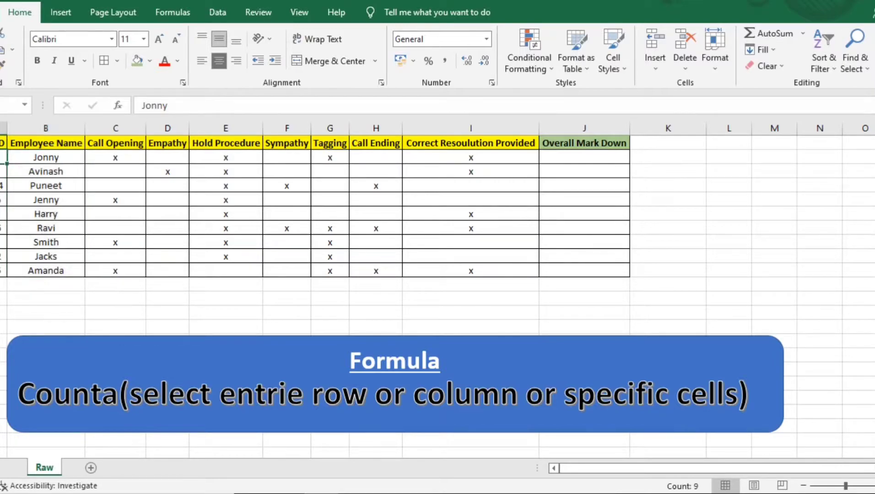
pyautogui.hotkey('ctrl', 'shift', 'Down')
pyautogui.press('Right')
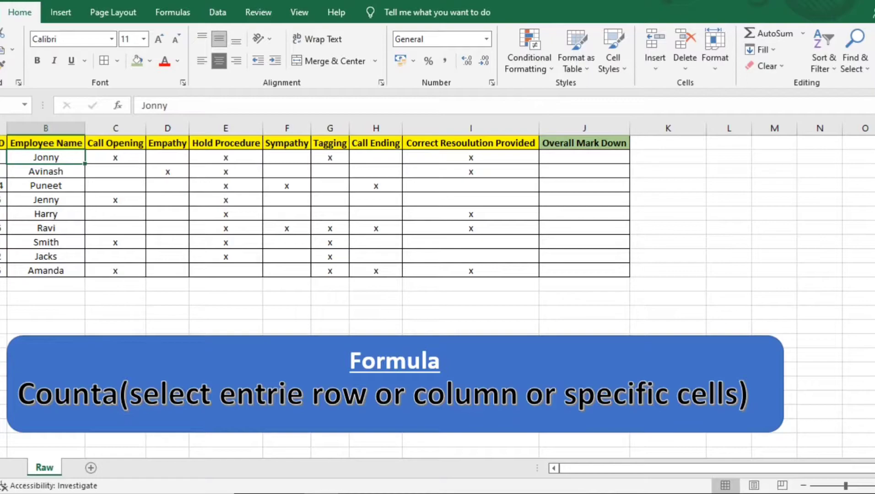
pyautogui.hotkey('ctrl', 'shift', 'Down')
pyautogui.press('Right')
# Examine the audit parameter headers from Call Opening to Sympathy and the employee rows listed beneath them.
pyautogui.press('Up')
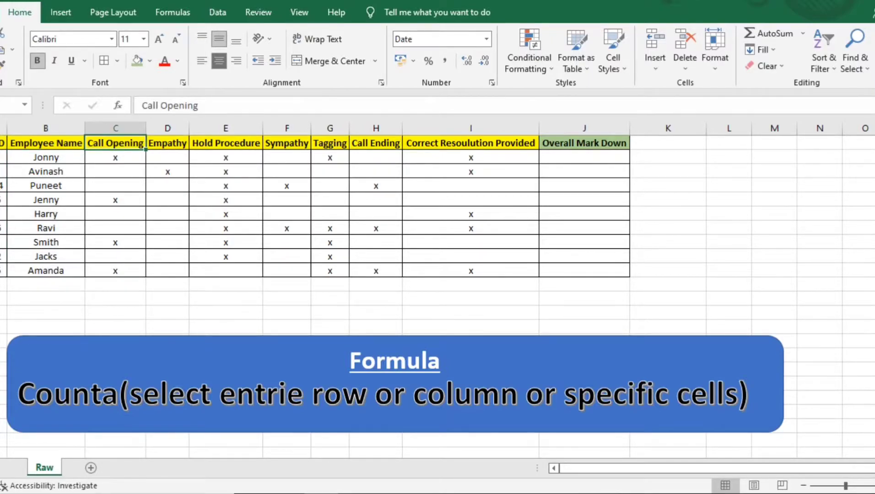
pyautogui.press('Left')
pyautogui.press('Right')
pyautogui.press('Right')
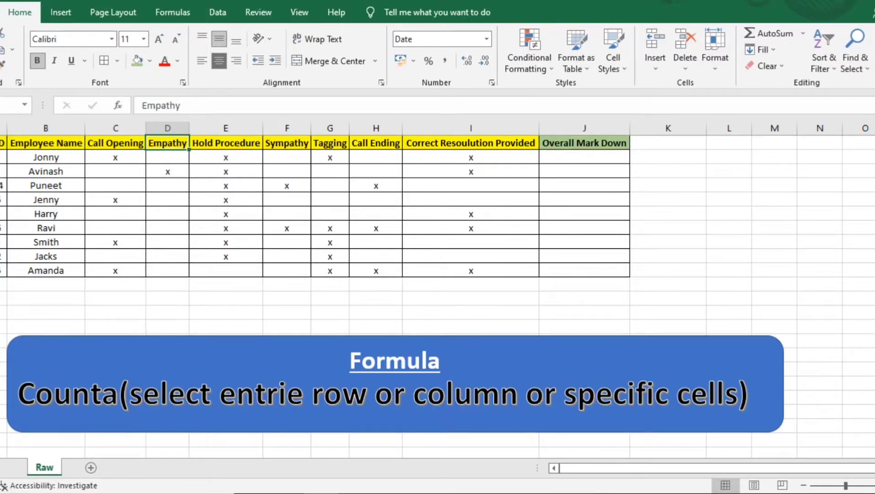
pyautogui.press('Right')
pyautogui.press('Right')
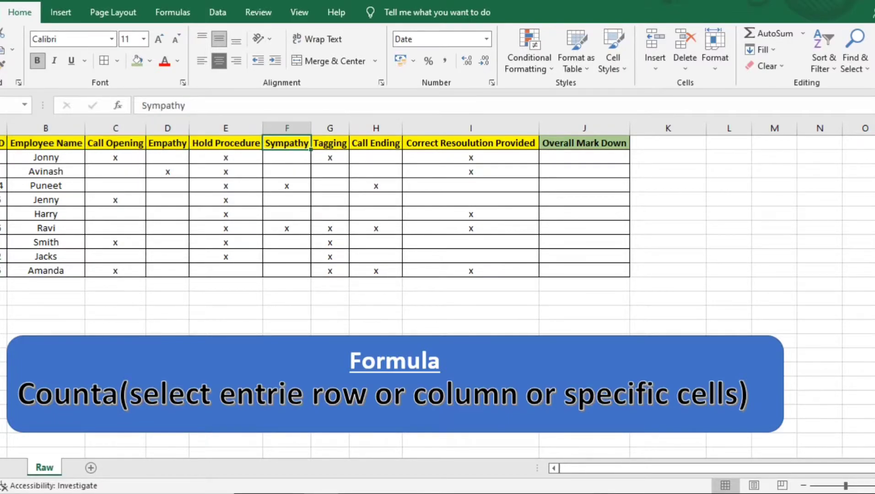
pyautogui.press('Home')
pyautogui.hotkey('ctrl', 'Down')
pyautogui.press('Down')
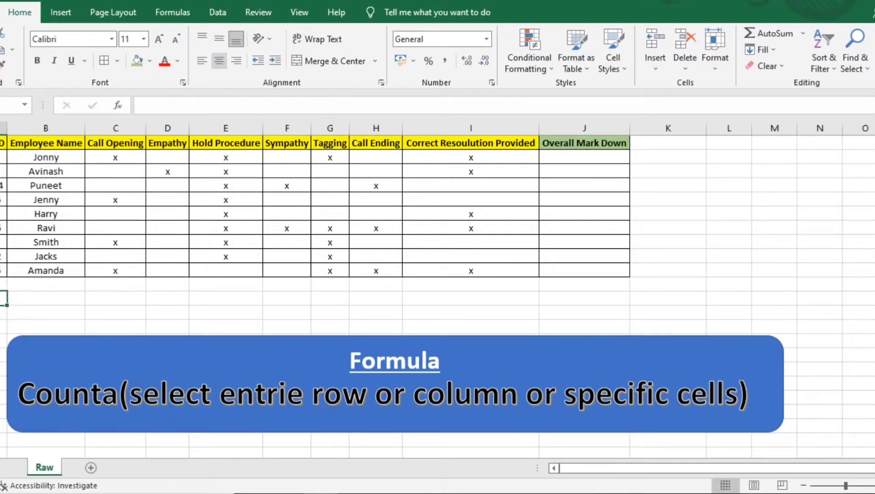
pyautogui.press('Right')
pyautogui.press('Right')
pyautogui.press('Up')
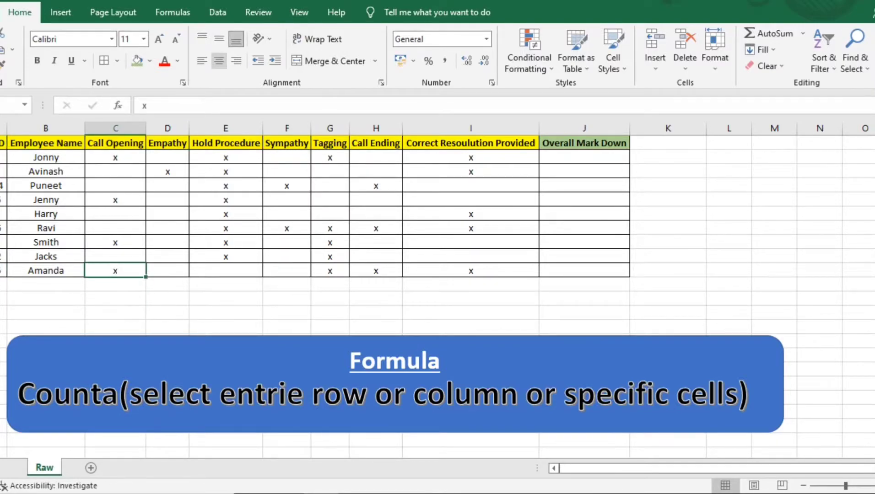
pyautogui.press('Left')
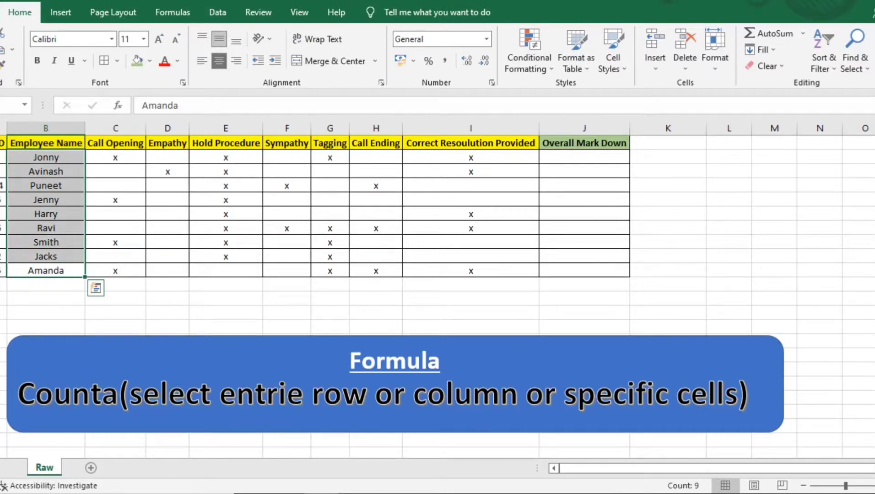
pyautogui.press('Down')
pyautogui.press('Down')
pyautogui.press('Down')
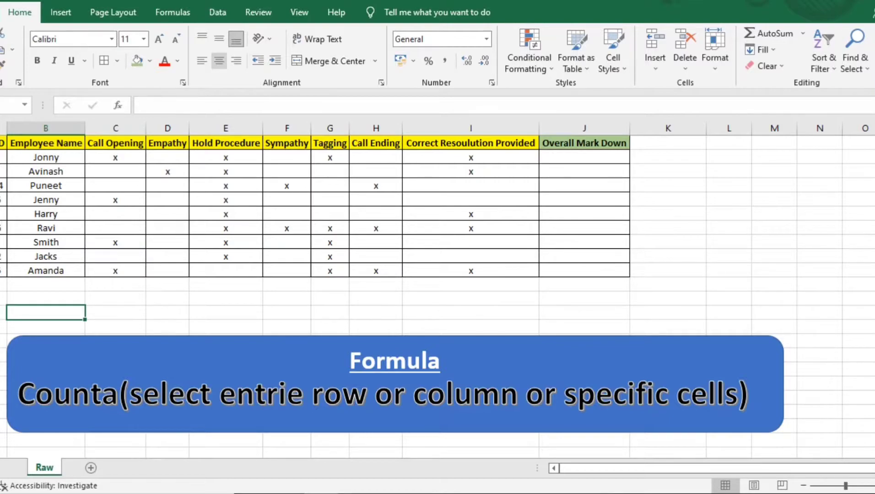
# Try to count the Call Opening marks in cell C13 with COUNTA over the entire column C.
pyautogui.click(116, 313)
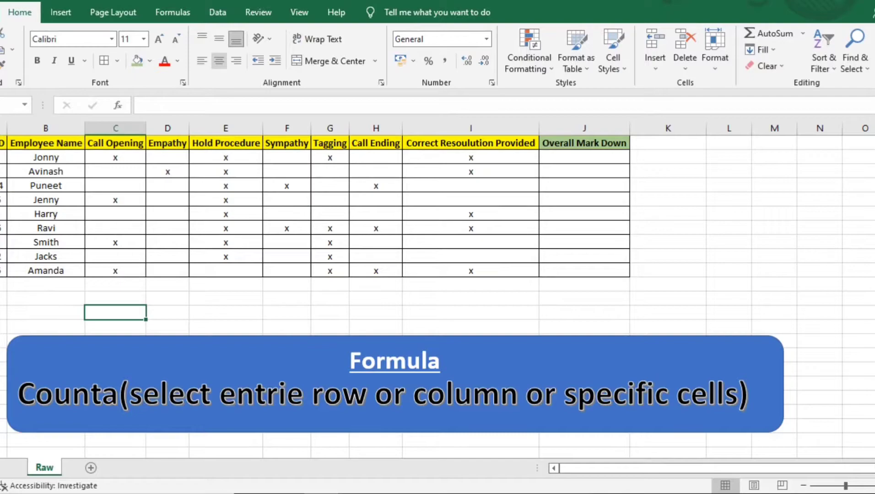
pyautogui.write('=counta')
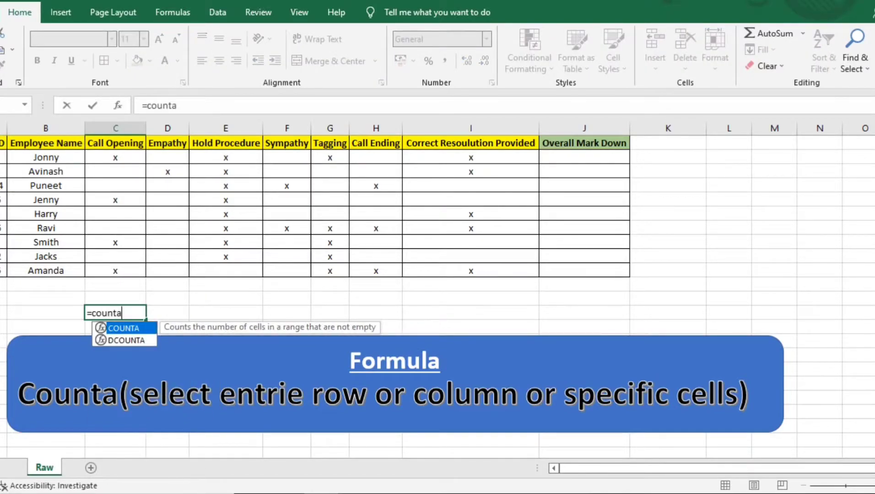
pyautogui.write('(')
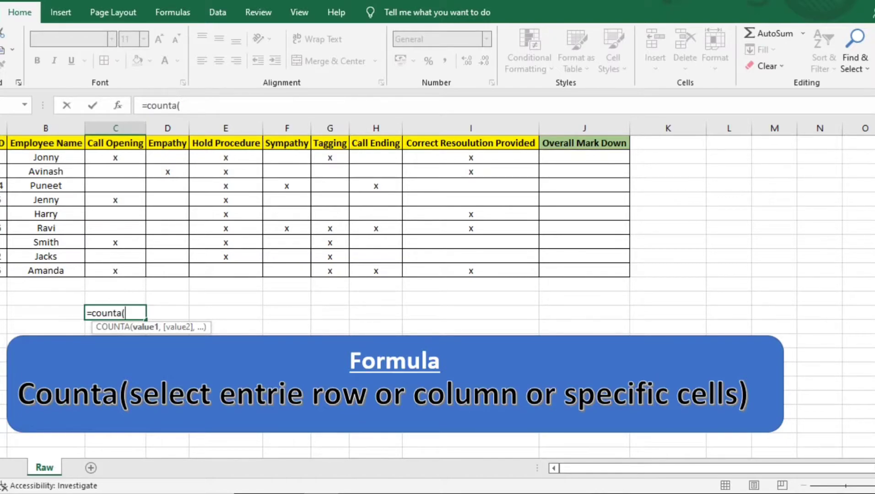
pyautogui.click(115, 172)
pyautogui.moveTo(116, 157); pyautogui.dragTo(115, 270)
pyautogui.click(115, 128)
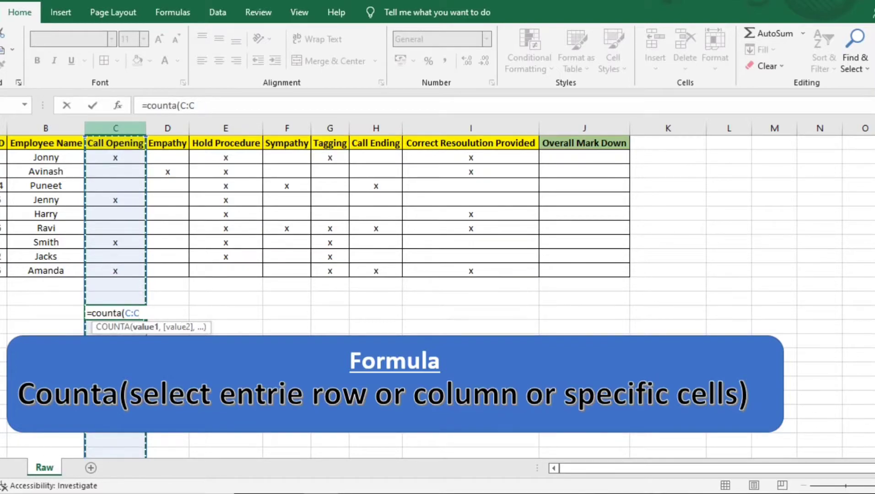
pyautogui.press('Return')
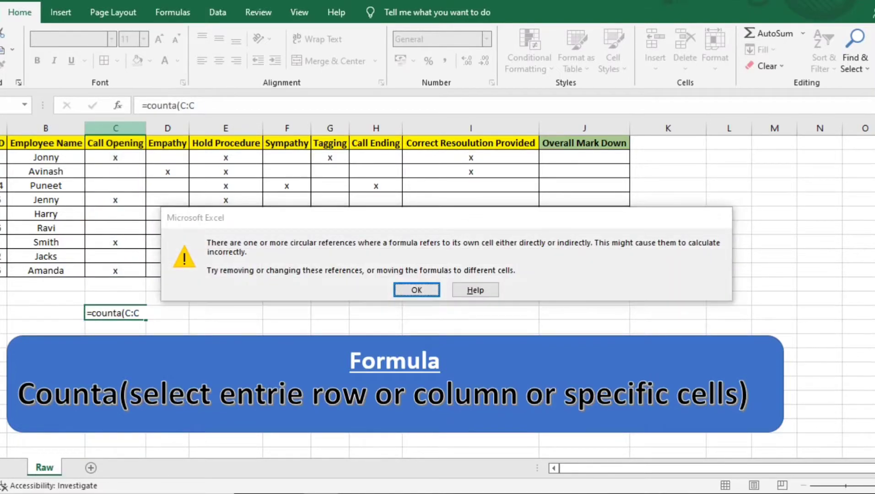
pyautogui.press('Return')
# Enter the formula =COUNTA(C2:C10) in cell C13 to count the Call Opening marks.
pyautogui.write('=s')
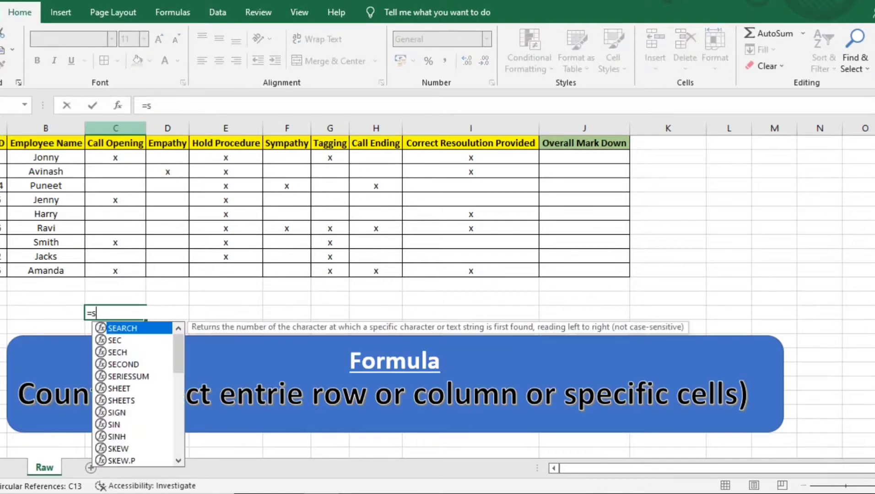
pyautogui.press('BackSpace')
pyautogui.write('counta')
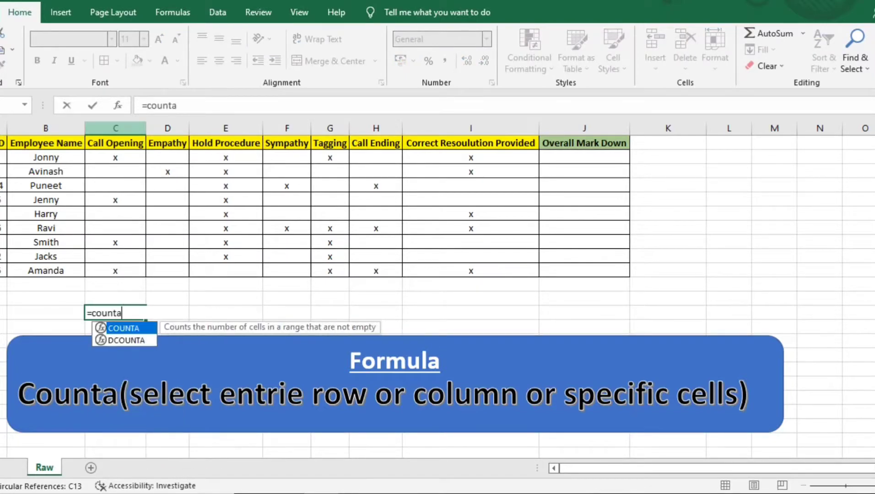
pyautogui.press('Tab')
pyautogui.press('Up')
pyautogui.press('Up')
pyautogui.moveTo(115, 271); pyautogui.dragTo(115, 158)
pyautogui.press('Return')
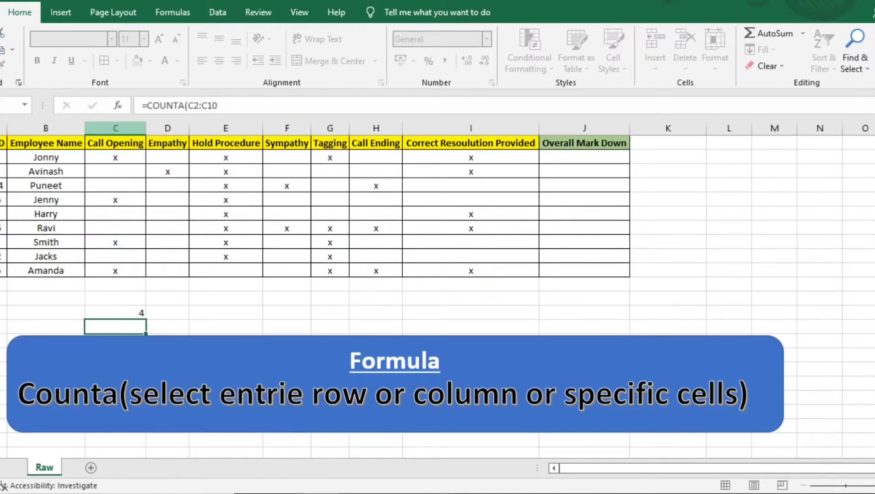
# Check the formula result in C13 against the individual marks in the Call Opening column.
pyautogui.press('Up')
pyautogui.press('Up')
pyautogui.press('Up')
pyautogui.press('Down')
pyautogui.press('Down')
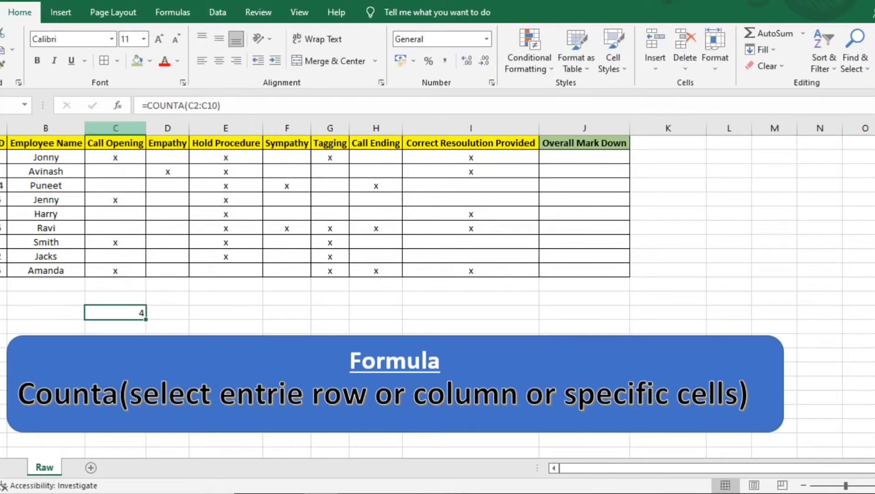
pyautogui.hotkey('ctrl', 'Up')
pyautogui.hotkey('ctrl', 'Up')
pyautogui.hotkey('ctrl', 'Up')
pyautogui.hotkey('ctrl', 'Up')
pyautogui.press('Left')
pyautogui.press('Up')
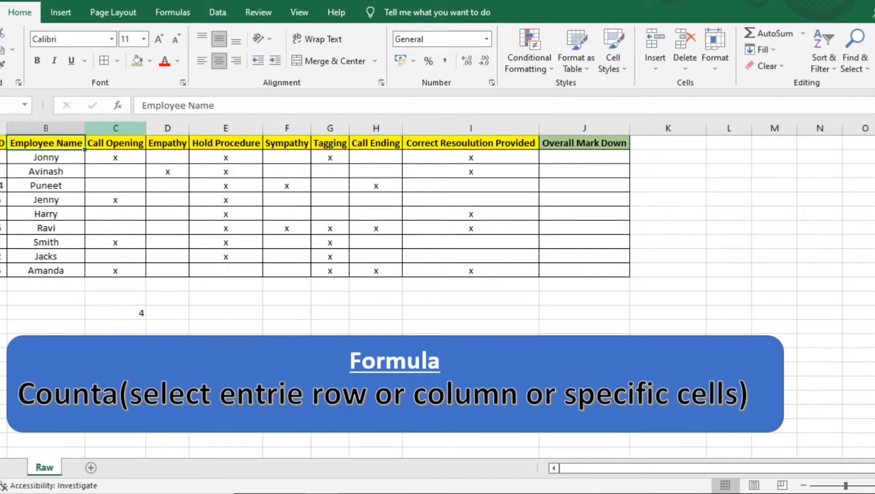
pyautogui.press('Right')
pyautogui.press('Down')
pyautogui.hotkey('ctrl', 'Down')
pyautogui.hotkey('ctrl', 'Down')
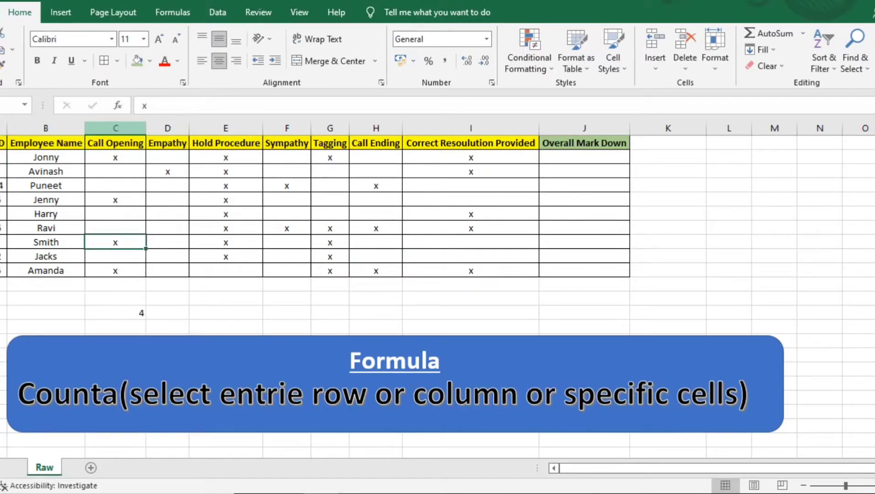
pyautogui.hotkey('ctrl', 'Down')
pyautogui.press('Down')
pyautogui.press('Down')
pyautogui.press('Down')
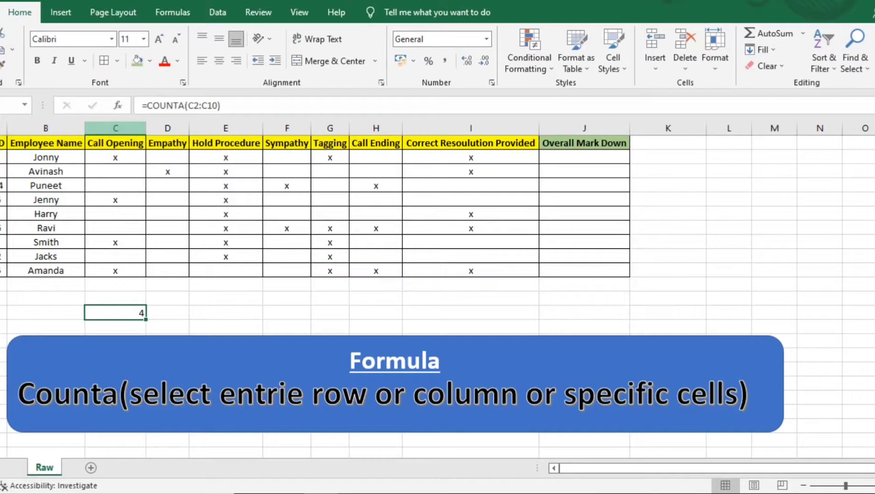
# Copy the COUNTA formula from C13 across to I13 for the remaining audit parameters.
pyautogui.hotkey('ctrl', 'c')
pyautogui.hotkey('shift', 'Right')
pyautogui.hotkey('shift', 'Right')
pyautogui.hotkey('shift', 'Right')
pyautogui.hotkey('shift', 'Right')
pyautogui.hotkey('shift', 'Right')
pyautogui.hotkey('shift', 'Right')
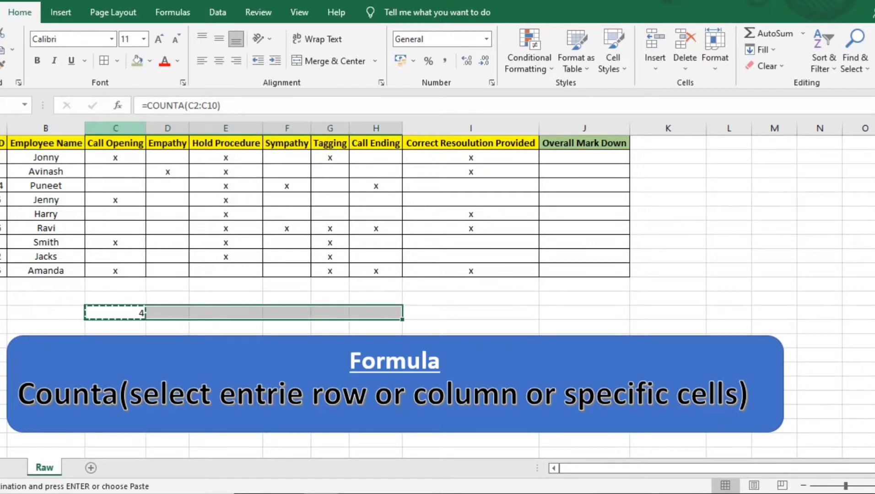
pyautogui.hotkey('ctrl', 'v')
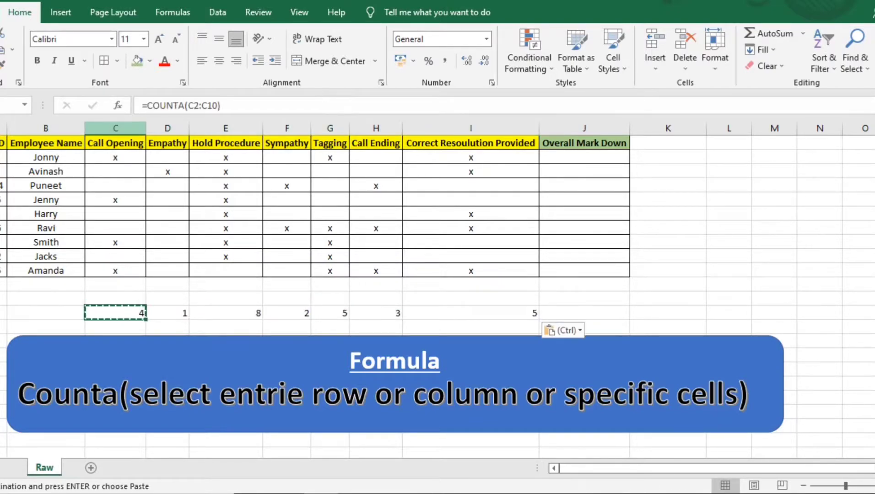
# Review the copied COUNTA formulas and their ranges across cells C13:I13.
pyautogui.press('Right')
pyautogui.press('Right')
pyautogui.press('Right')
pyautogui.press('Right')
pyautogui.press('Right')
pyautogui.press('Right')
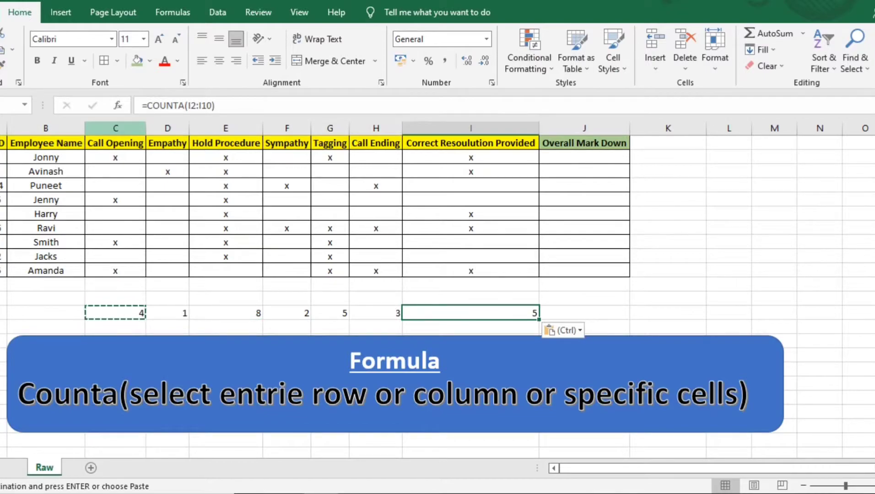
pyautogui.press('Left')
pyautogui.press('Left')
pyautogui.press('Left')
pyautogui.press('Left')
pyautogui.press('Left')
pyautogui.press('Left')
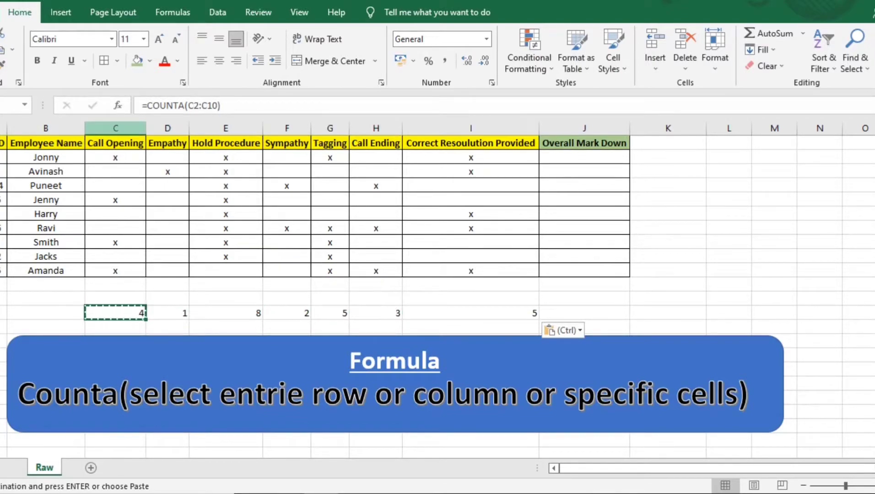
pyautogui.hotkey('ctrl', 'Right')
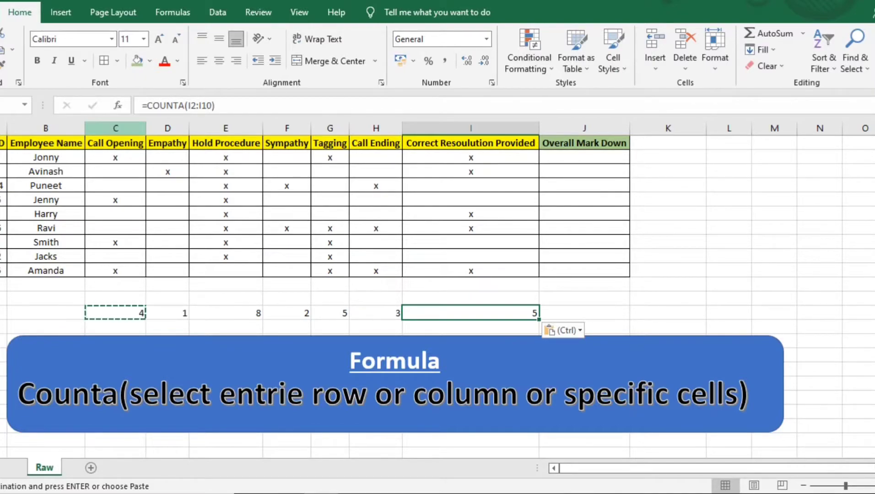
pyautogui.hotkey('ctrl', 'Left')
pyautogui.press('Right')
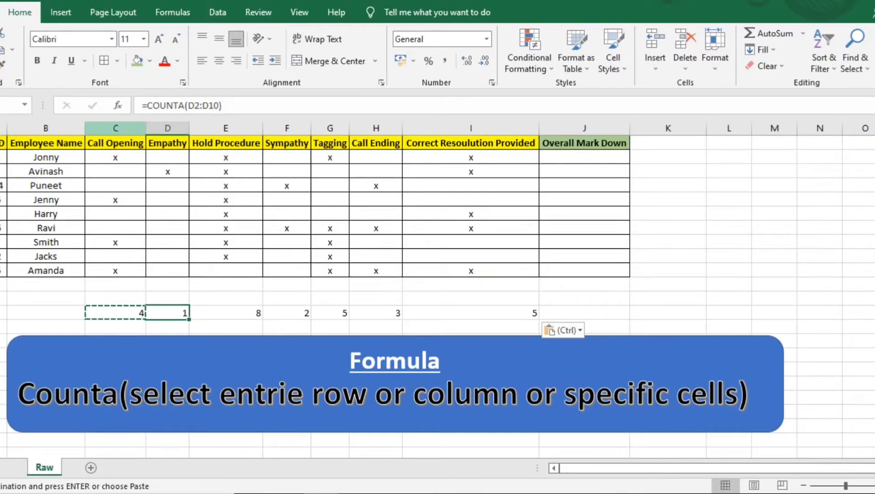
# Compare the row 13 counts for Hold Procedure, Tagging and Correct Resoulution Provided with the marks above them.
pyautogui.press('Right')
pyautogui.hotkey('ctrl', 'shift', 'Up')
pyautogui.hotkey('ctrl', 'shift', 'Up')
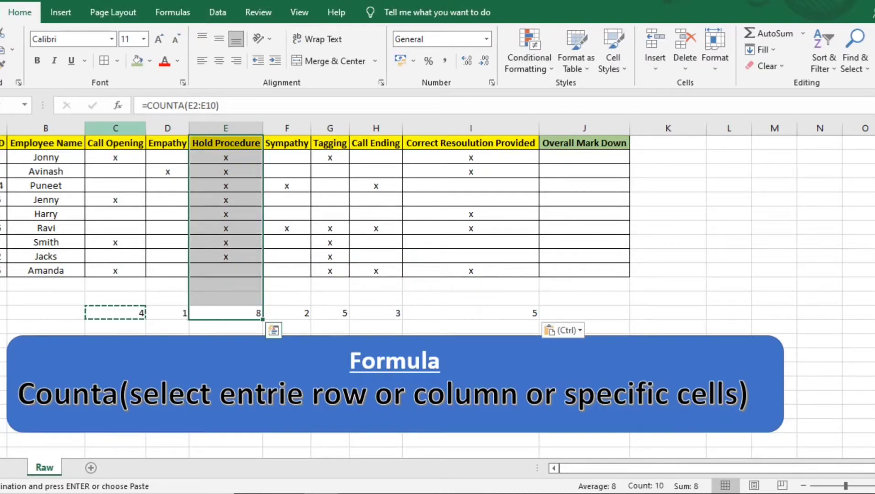
pyautogui.press('Down')
pyautogui.press('Up')
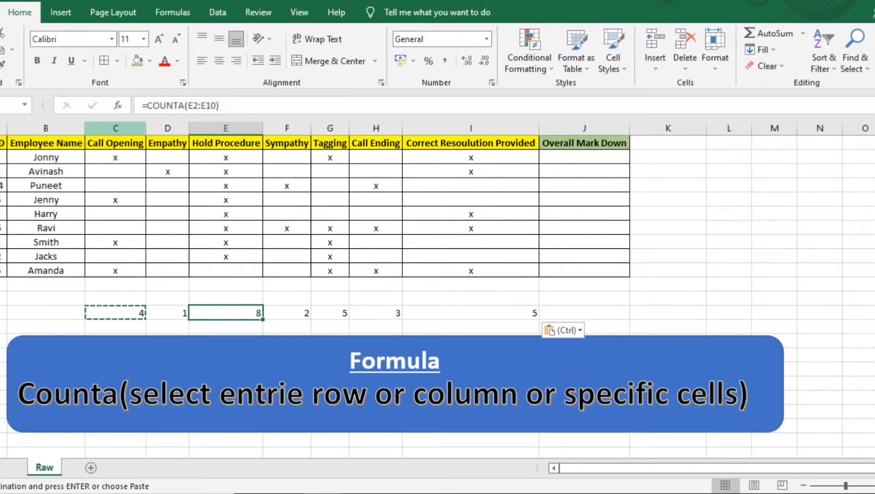
pyautogui.press('Right')
pyautogui.press('Right')
pyautogui.hotkey('ctrl', 'shift', 'Up')
pyautogui.hotkey('ctrl', 'shift', 'Up')
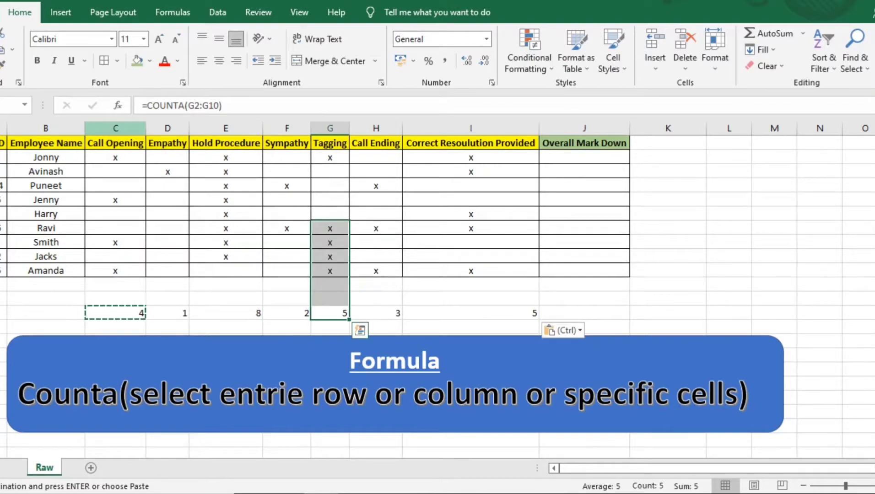
pyautogui.press('Right')
pyautogui.press('Right')
pyautogui.hotkey('ctrl', 'shift', 'Up')
pyautogui.hotkey('ctrl', 'shift', 'Up')
pyautogui.hotkey('ctrl', 'shift', 'Up')
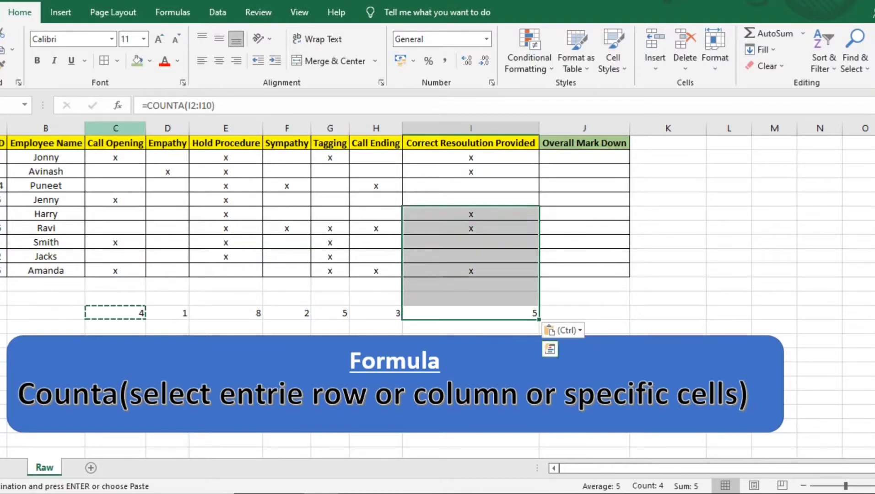
pyautogui.hotkey('ctrl', 'shift', 'Up')
pyautogui.press('Down')
pyautogui.press('Up')
pyautogui.hotkey('ctrl', 'shift', 'Left')
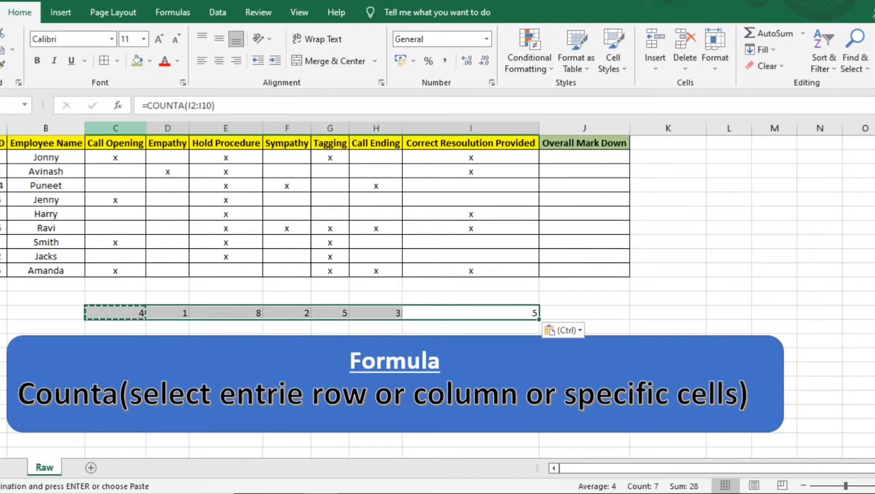
pyautogui.hotkey('ctrl', 'Left')
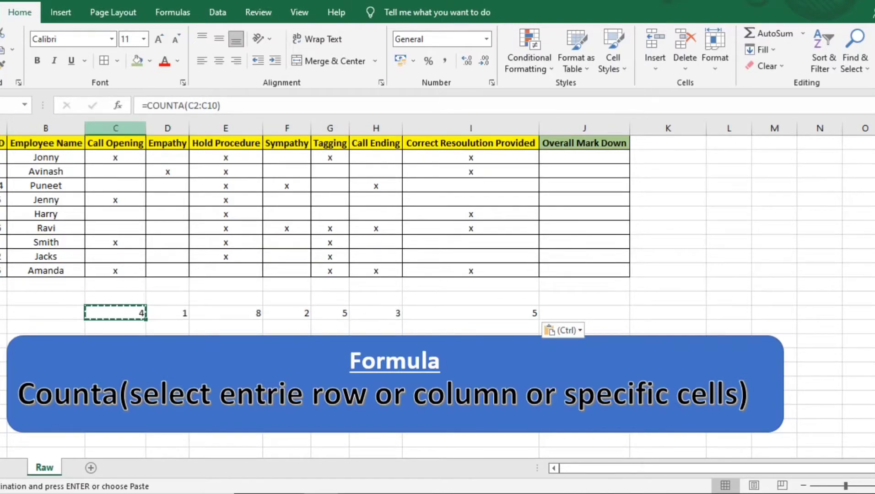
pyautogui.hotkey('ctrl', 'shift', 'Right')
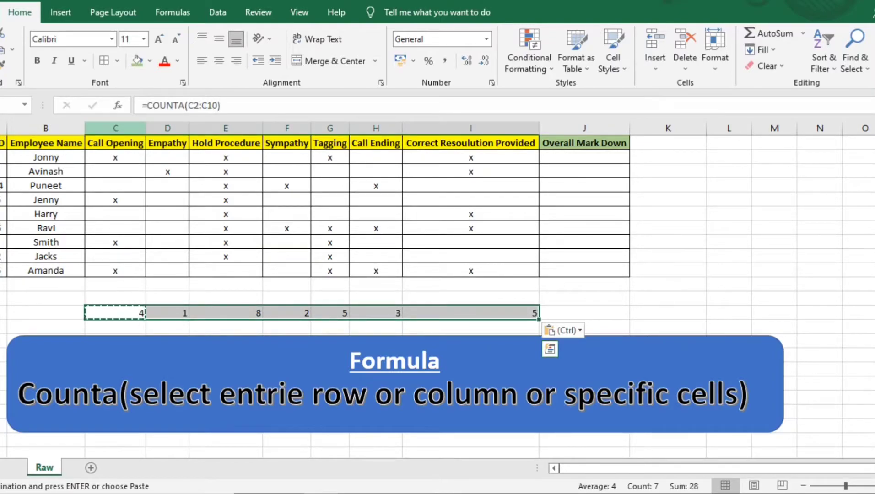
pyautogui.hotkey('ctrl', 'shift', 'Left')
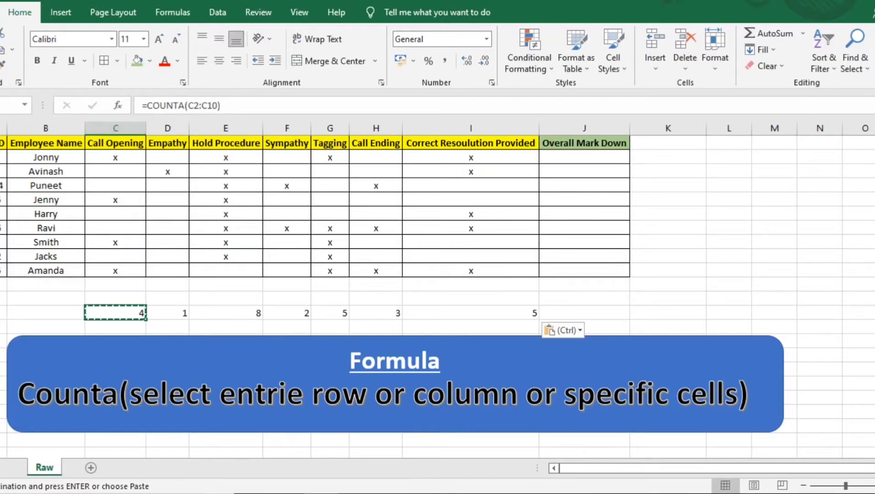
# Copy the parameter headers C1:I1 and paste them as transposed values into a new sheet, starting at G6.
pyautogui.moveTo(115, 142); pyautogui.dragTo(471, 143)
pyautogui.hotkey('ctrl', 'c')
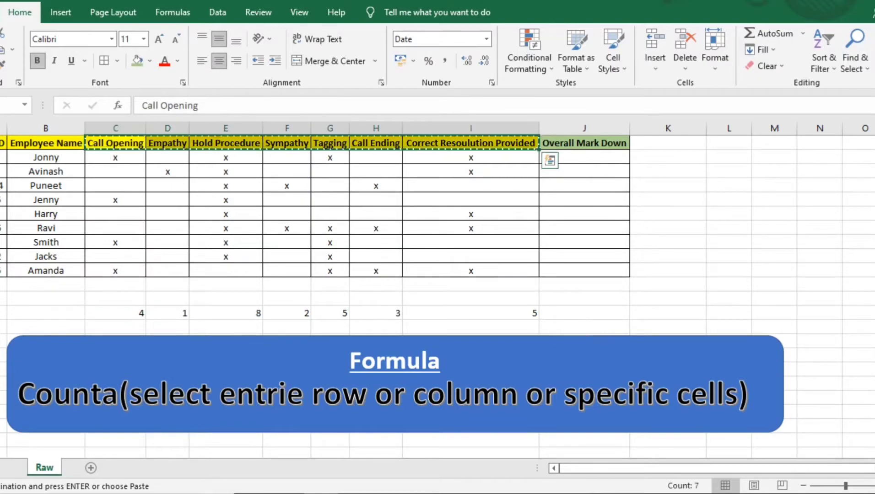
pyautogui.click(91, 468)
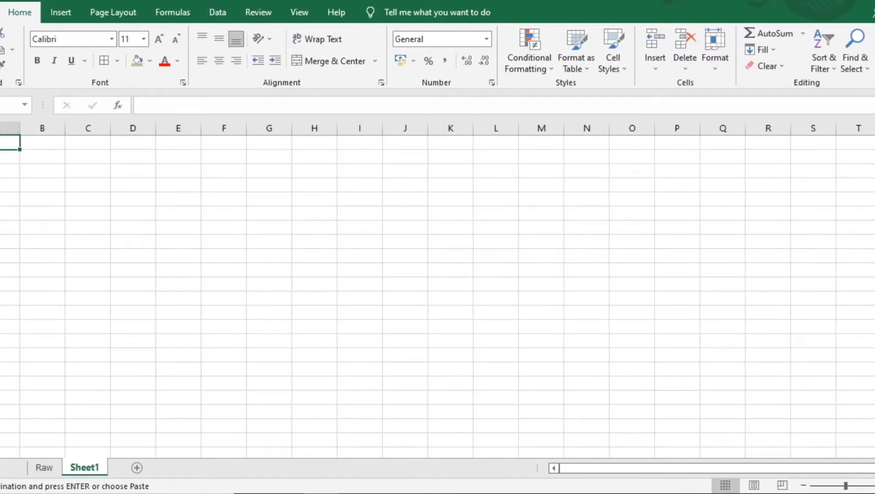
pyautogui.rightClick(250, 213)
pyautogui.click(301, 251)
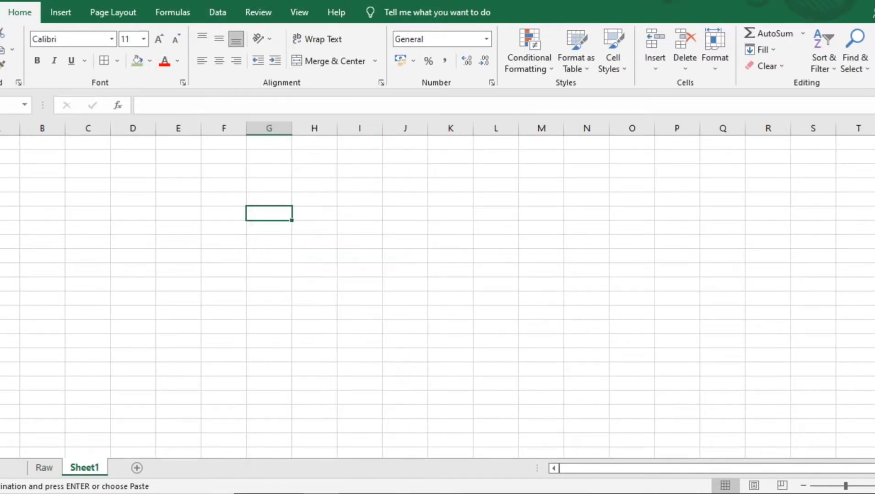
pyautogui.click(201, 227)
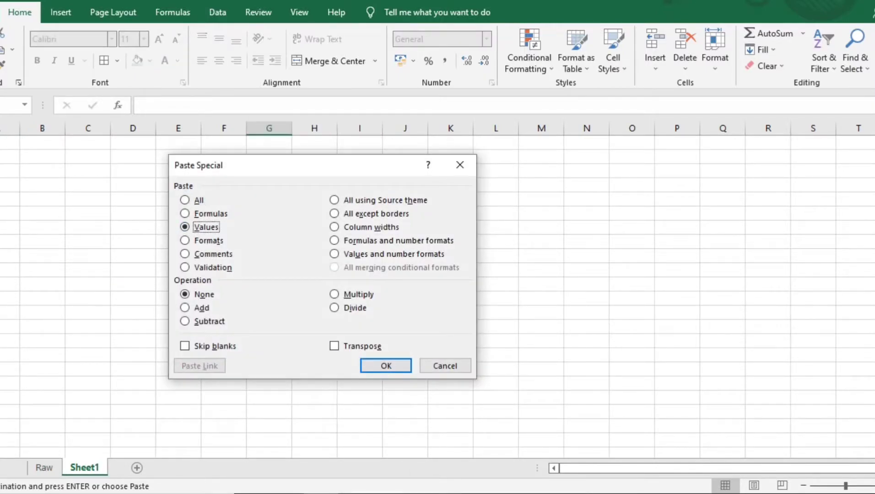
pyautogui.click(361, 345)
pyautogui.click(386, 365)
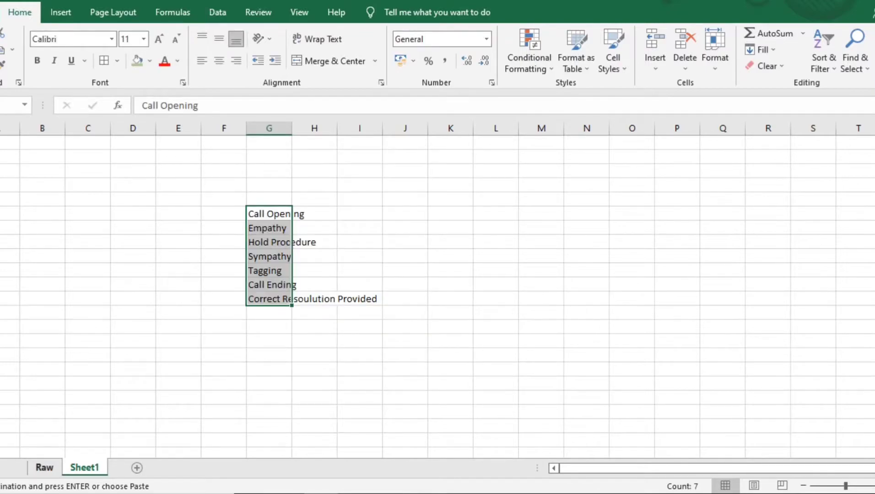
# Copy the COUNTA results in C13:I13 of the Raw sheet and return to Sheet1 at cell H6.
pyautogui.click(44, 468)
pyautogui.click(116, 313)
pyautogui.hotkey('ctrl', 'shift', 'Right')
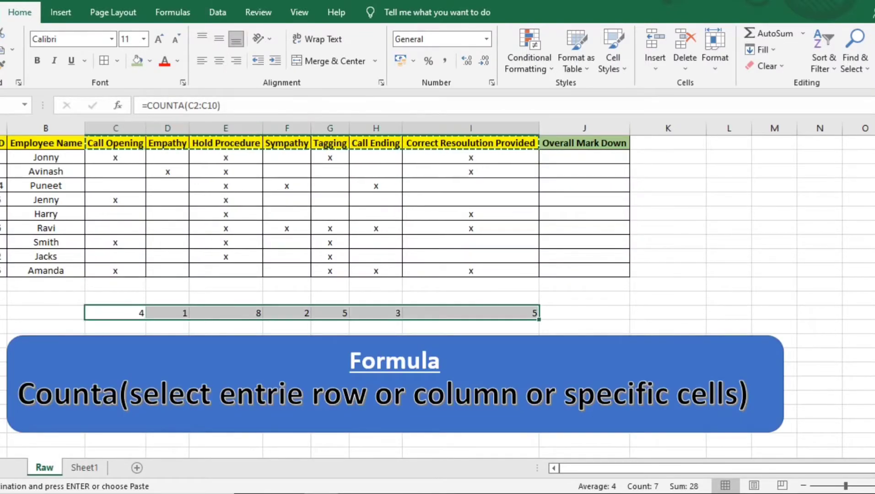
pyautogui.hotkey('ctrl', 'c')
pyautogui.hotkey('ctrl', 'c')
pyautogui.press('Right')
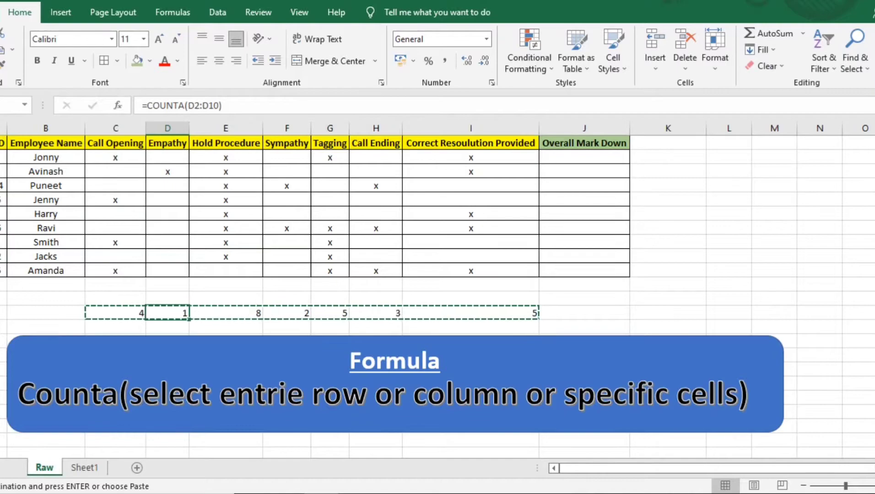
pyautogui.press('Right')
pyautogui.press('Right')
pyautogui.press('Right')
pyautogui.press('Right')
pyautogui.press('Right')
pyautogui.hotkey('ctrl', 'Left')
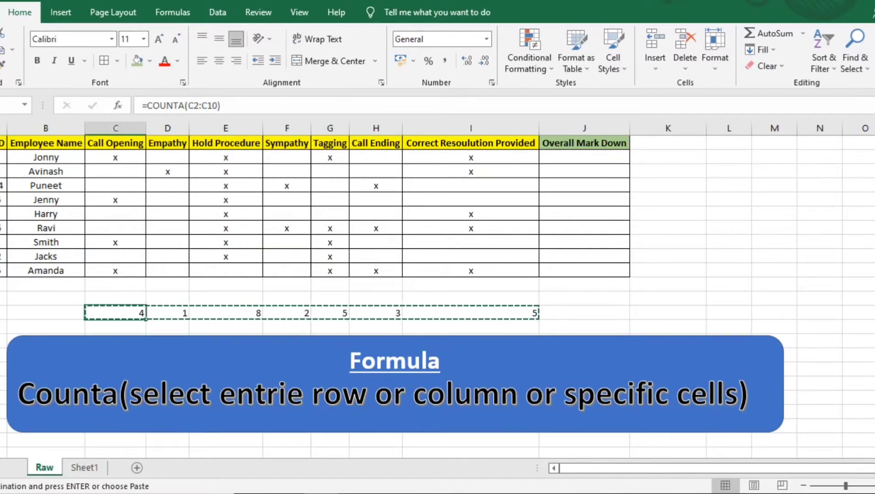
pyautogui.hotkey('ctrl', 'shift', 'Right')
pyautogui.hotkey('ctrl', 'pagedown')
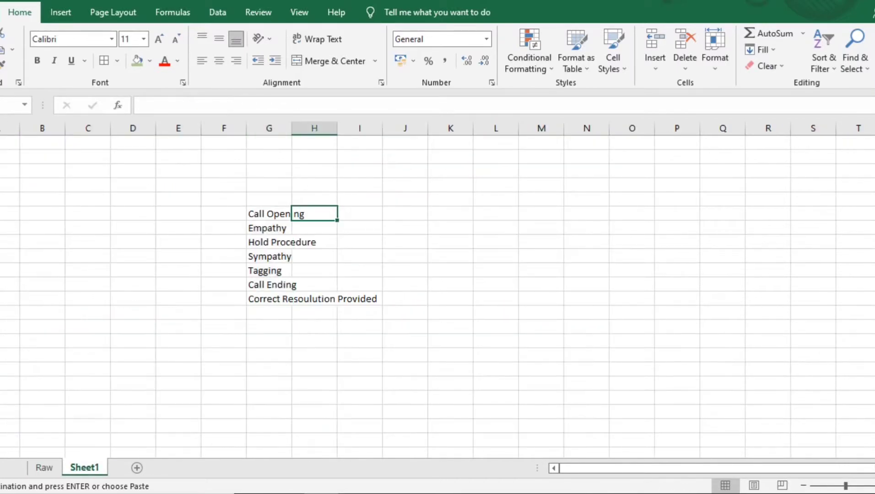
pyautogui.hotkey('ctrl', 'alt', 'v')
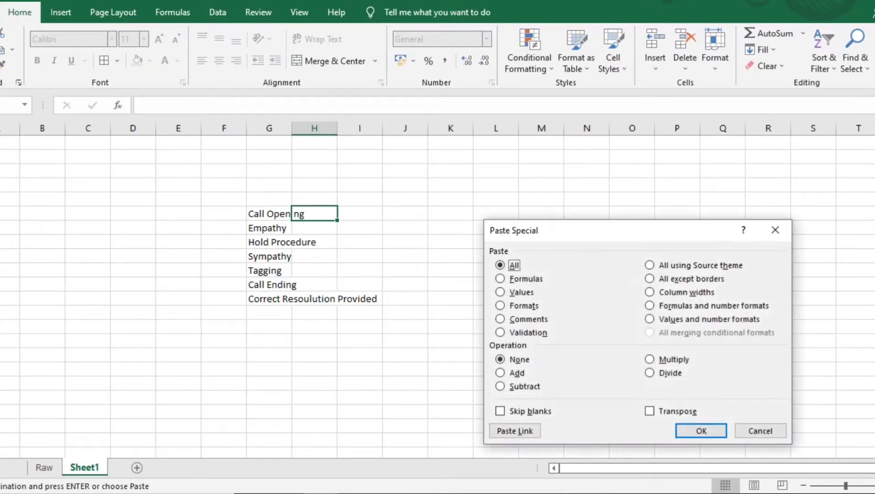
pyautogui.press('Escape')
pyautogui.press('Escape')
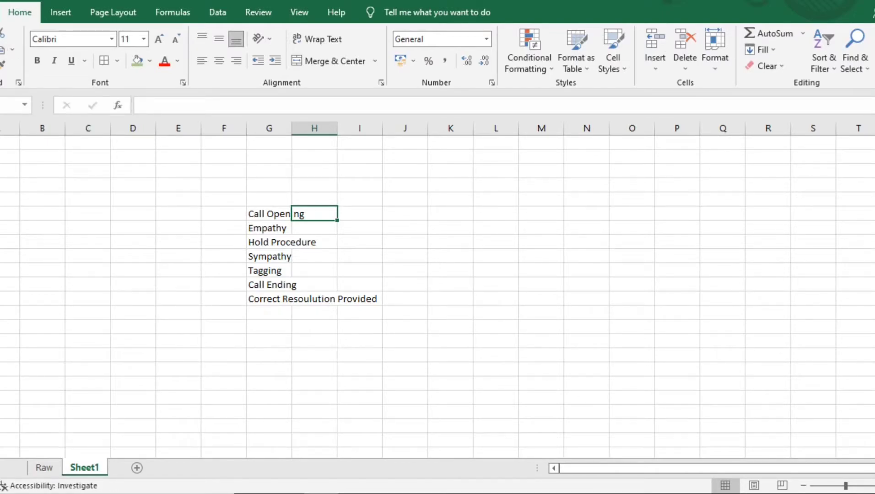
pyautogui.rightClick(326, 215)
pyautogui.press('Escape')
# Paste the Raw sheet's C13:I13 counts as transposed values into Sheet1 from H6, and undo that paste.
pyautogui.click(44, 468)
pyautogui.hotkey('ctrl', 'c')
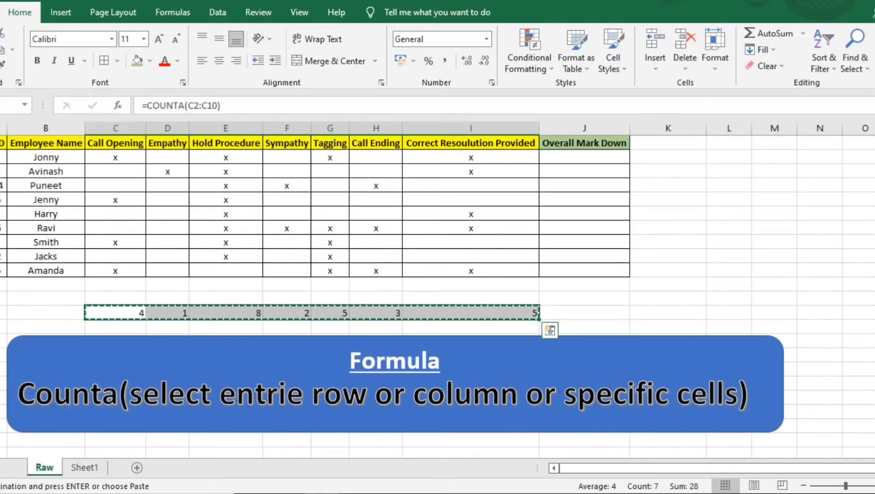
pyautogui.hotkey('ctrl', 'pagedown')
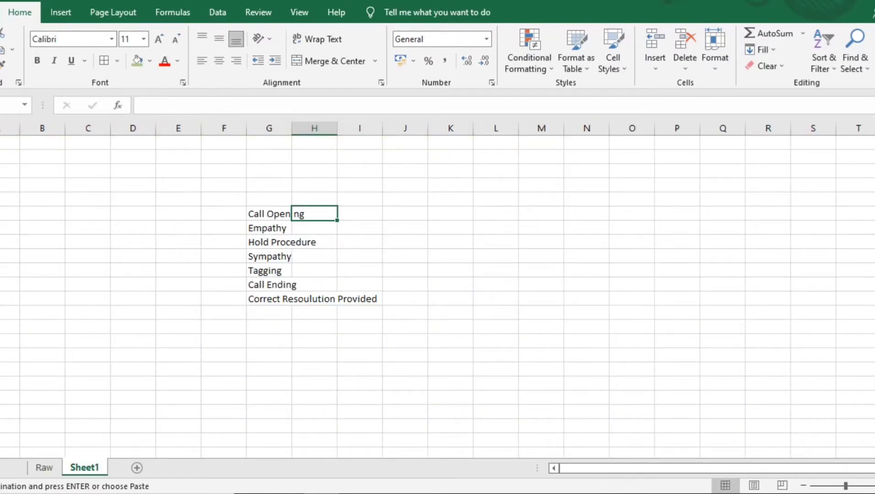
pyautogui.rightClick(292, 213)
pyautogui.click(362, 250)
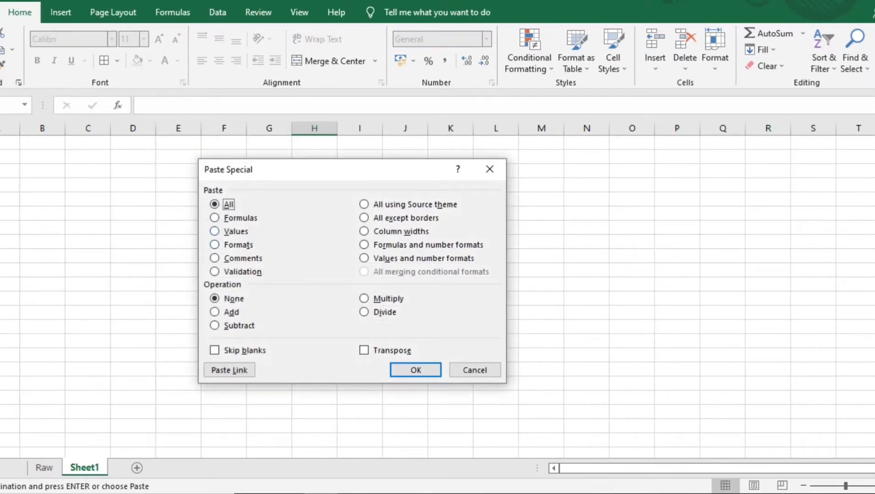
pyautogui.press('v')
pyautogui.press('e')
pyautogui.press('Return')
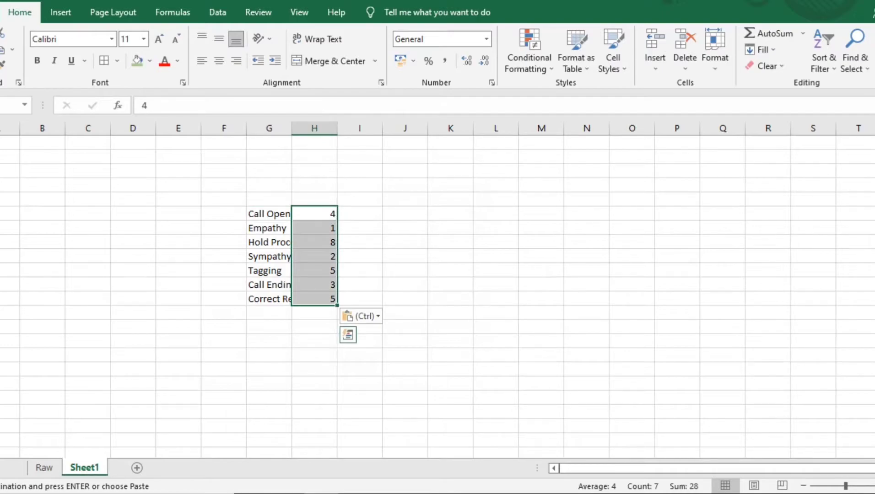
pyautogui.hotkey('ctrl', 'z')
pyautogui.press('Right')
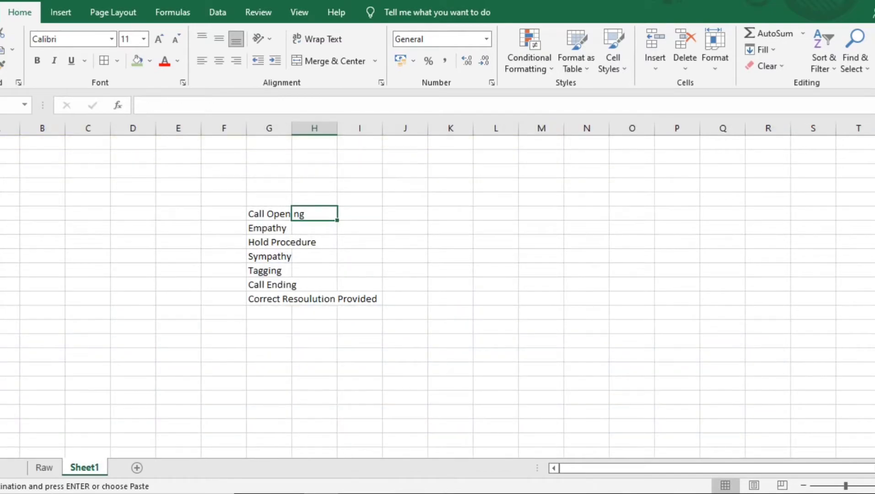
# Try an ordinary paste of the copied COUNTA cells at H6, look through the pasted cells, and clear H6:N6.
pyautogui.hotkey('ctrl', 'v')
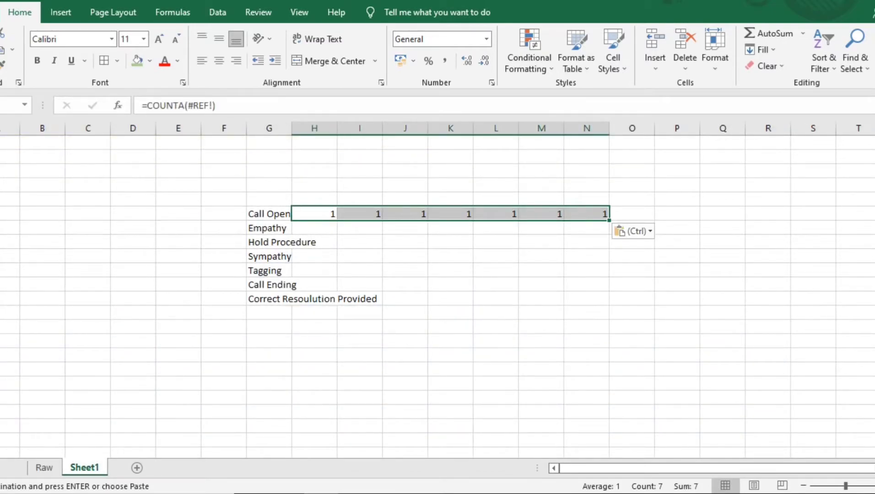
pyautogui.press('Right')
pyautogui.press('Right')
pyautogui.press('Right')
pyautogui.press('Left')
pyautogui.press('Left')
pyautogui.press('Left')
pyautogui.hotkey('ctrl', 'shift', 'Right')
pyautogui.press('Delete')
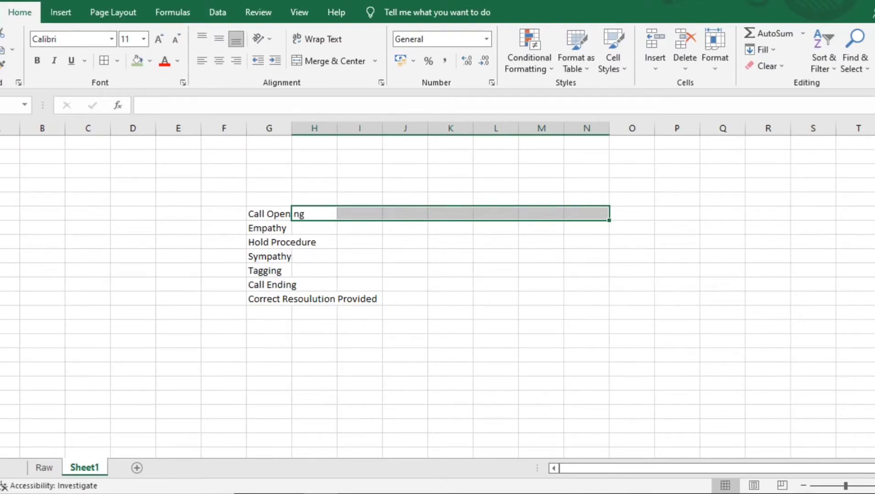
# Copy the counts in C13:I13 of the Raw sheet again and paste them as transposed values beside the parameters, starting at H6.
pyautogui.press('Left')
pyautogui.hotkey('ctrl', 'pageup')
pyautogui.hotkey('ctrl', 'c')
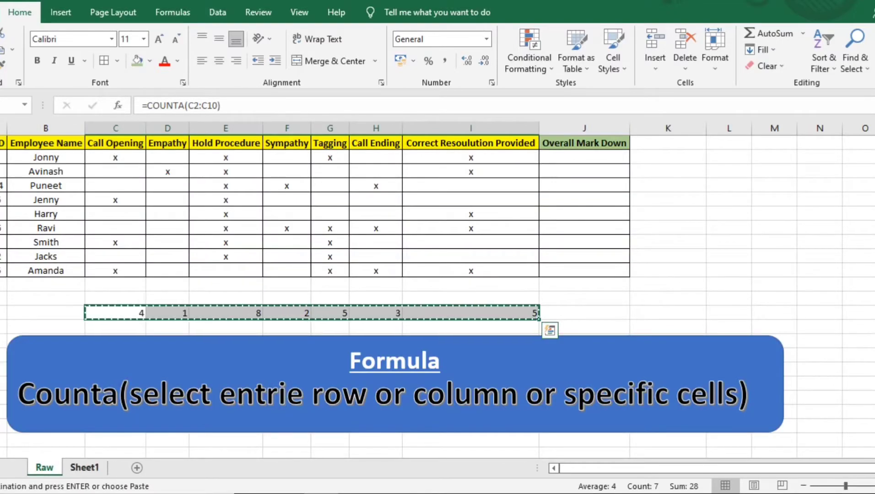
pyautogui.hotkey('ctrl', 'pagedown')
pyautogui.rightClick(323, 146)
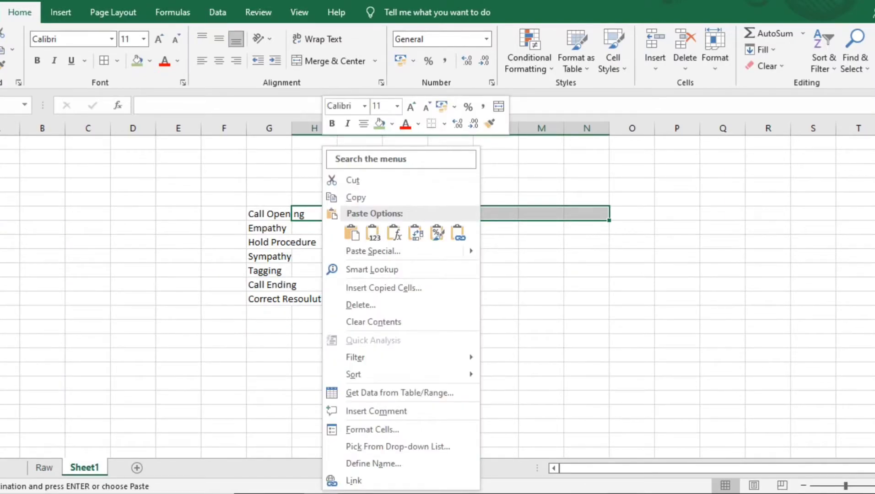
pyautogui.click(310, 213)
pyautogui.rightClick(315, 214)
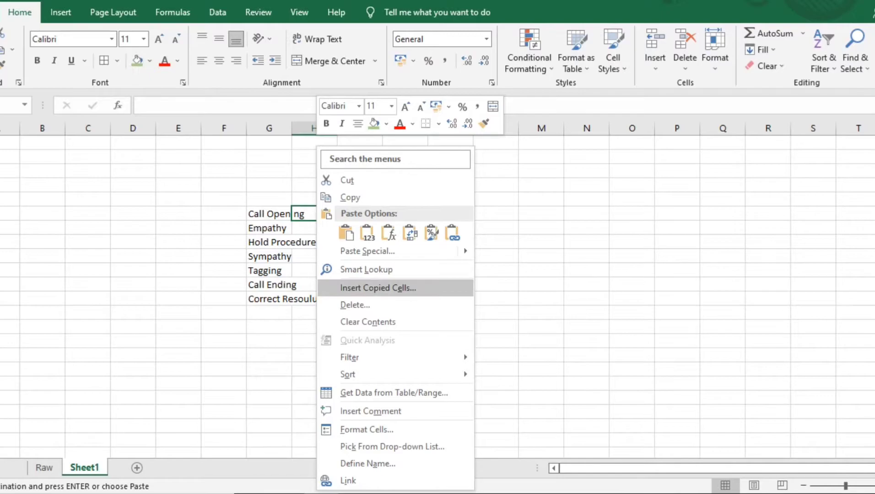
pyautogui.click(366, 250)
pyautogui.press('v')
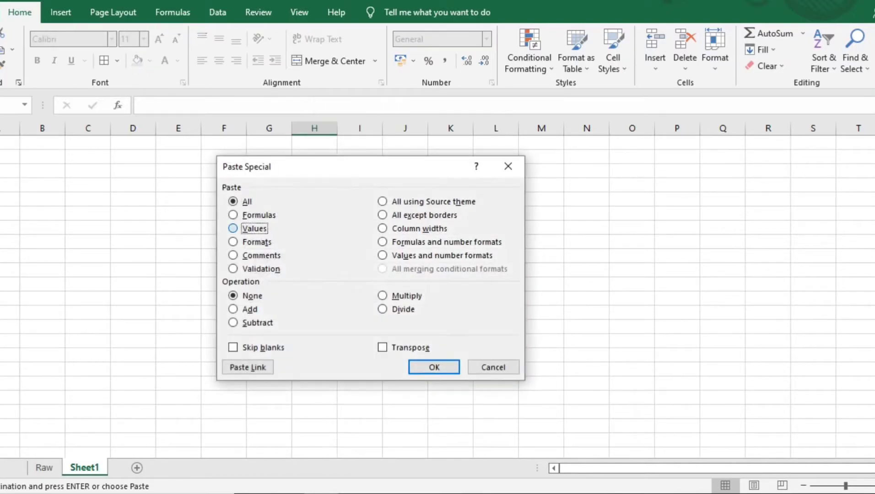
pyautogui.press('e')
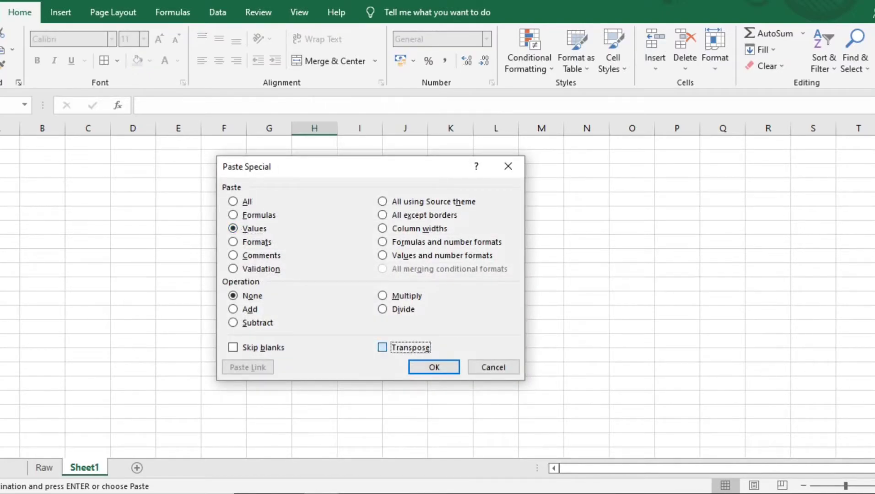
pyautogui.press('Return')
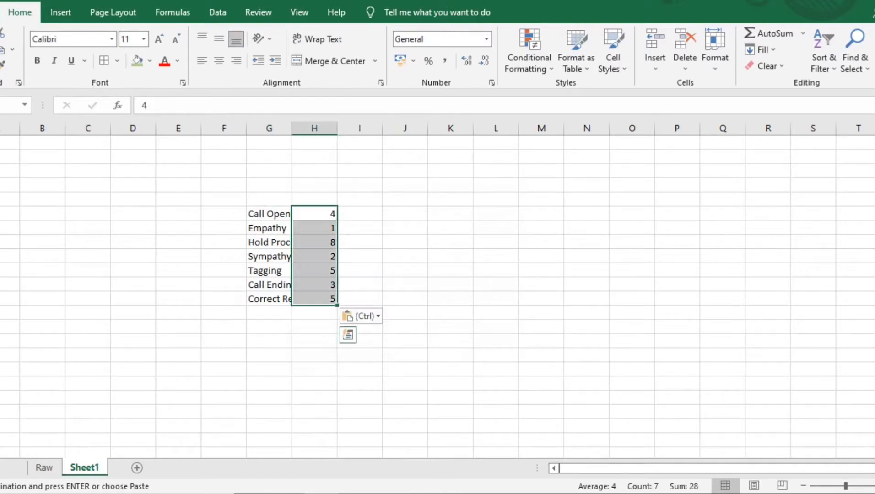
# Sort the parameter list with its counts from largest to smallest count using a custom sort.
pyautogui.click(823, 50)
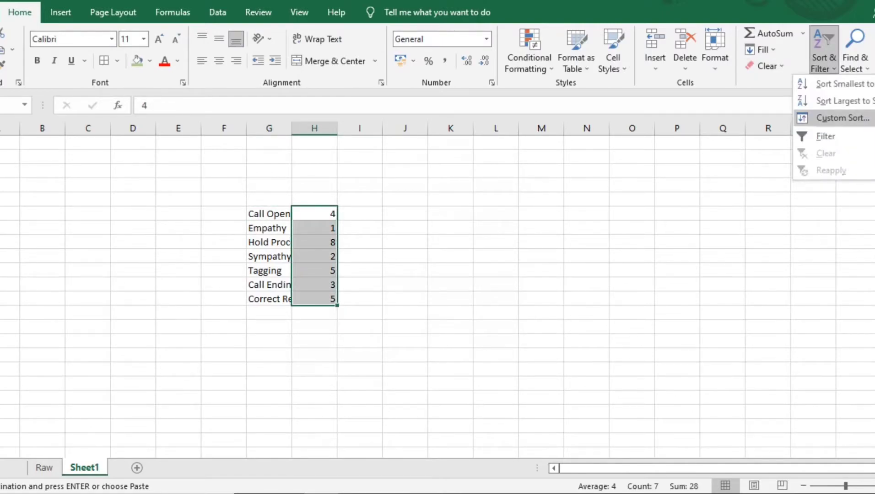
pyautogui.click(829, 117)
pyautogui.press('Return')
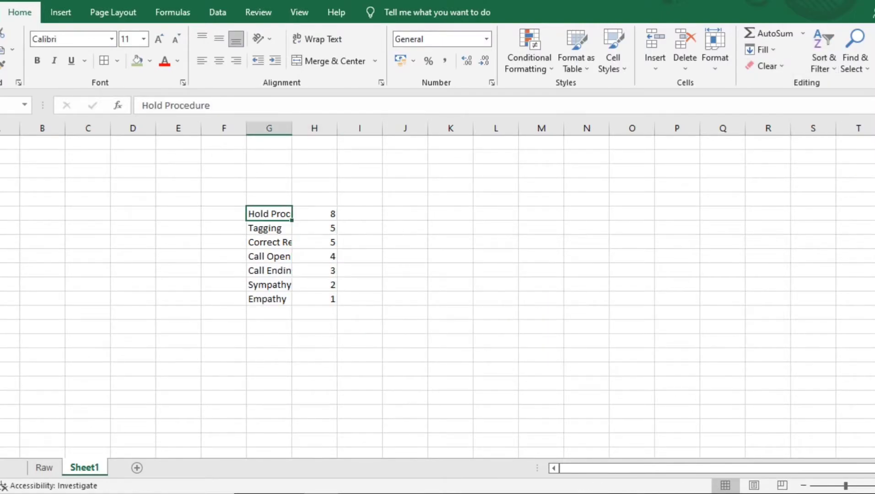
# Autofit the widths of the parameter and count columns G and H to their contents.
pyautogui.hotkey('ctrl', 'a')
pyautogui.hotkey('alt', 'o')
pyautogui.press('c')
pyautogui.press('a')
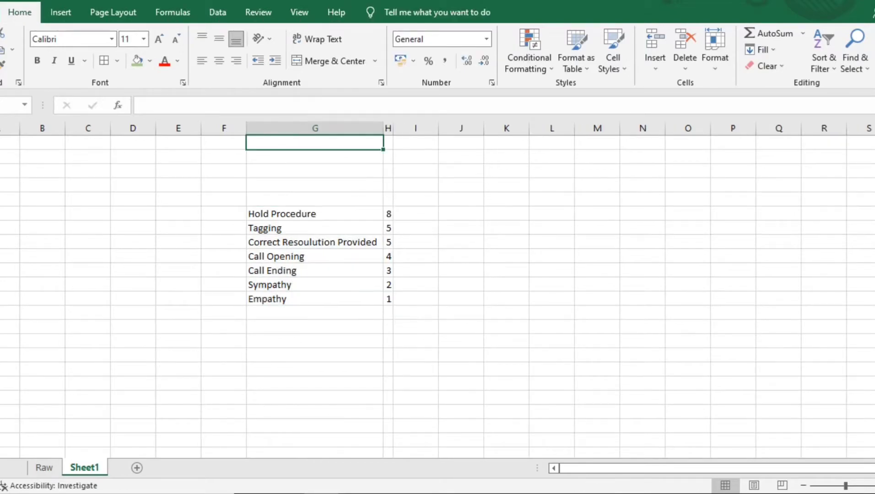
# Enter the header "Parameter" in G5, directly above the list of parameter names.
pyautogui.hotkey('ctrl', 'Down')
pyautogui.press('Up')
pyautogui.write('Prt')
pyautogui.press('BackSpace')
pyautogui.press('BackSpace')
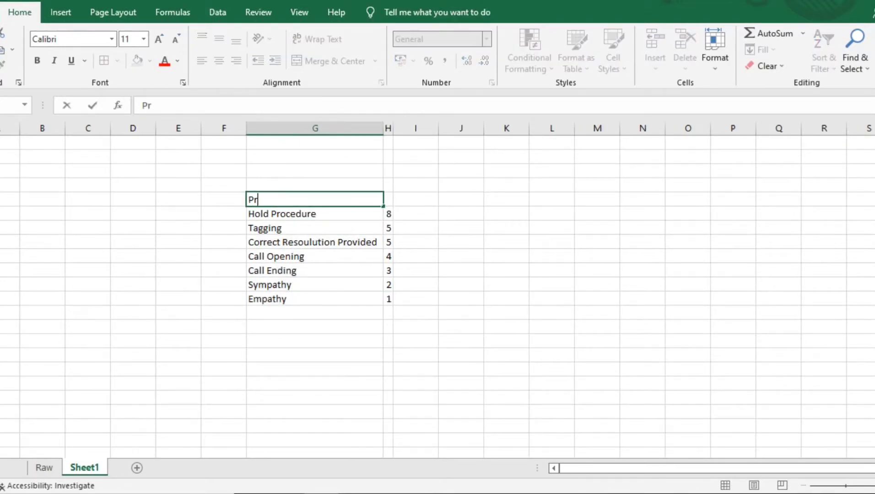
pyautogui.write('at')
pyautogui.press('BackSpace')
pyautogui.write('ra,te')
pyautogui.press('BackSpace')
pyautogui.press('BackSpace')
pyautogui.press('BackSpace')
pyautogui.write('meter')
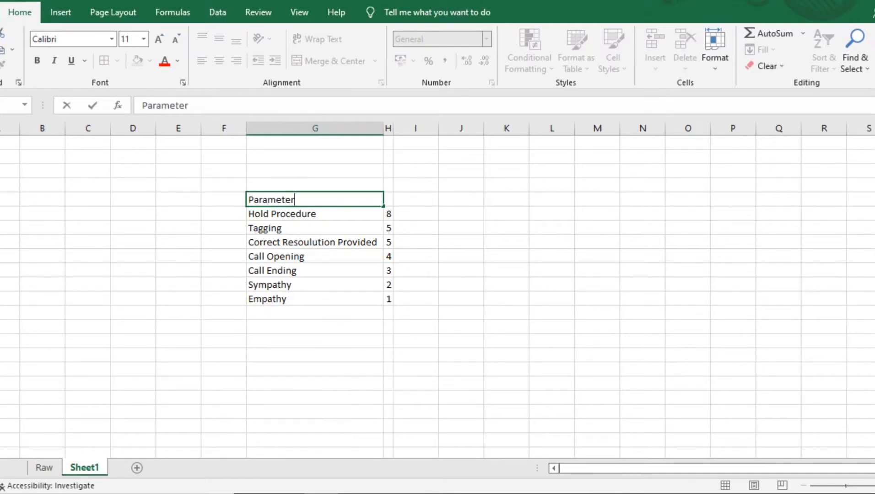
# Enter the header "Defect Count" in H5 above the counts.
pyautogui.press('Tab')
pyautogui.write('FD')
pyautogui.press('BackSpace')
pyautogui.press('BackSpace')
pyautogui.write('De')
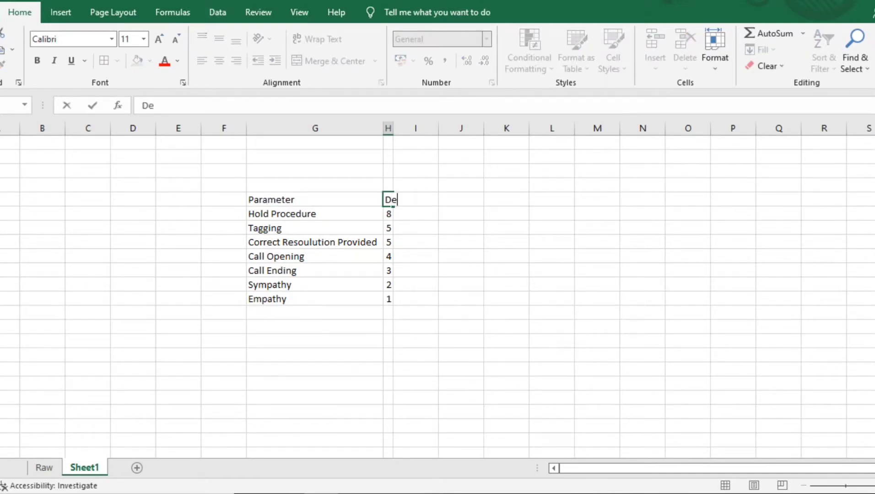
pyautogui.write('fect Count')
pyautogui.press('Left')
# Autofit the columns of the table G5:H12 to include the headers and apply all borders to it.
pyautogui.hotkey('ctrl', 'a')
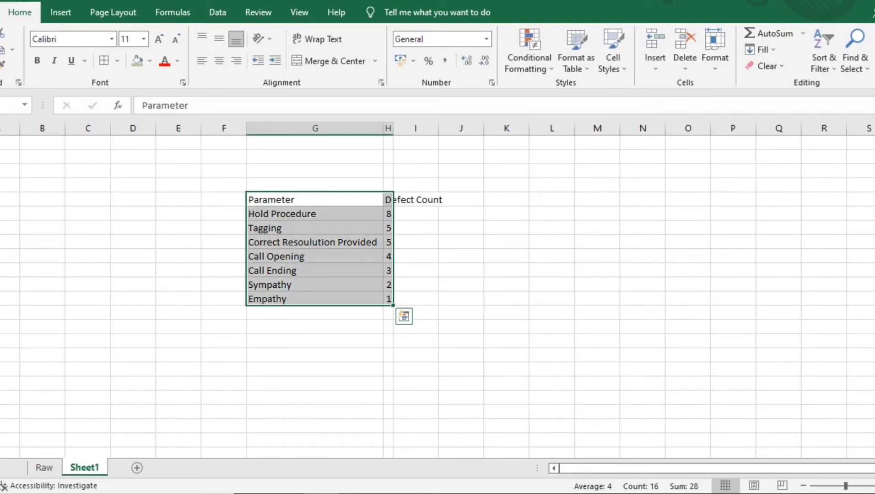
pyautogui.hotkey('alt', 'h')
pyautogui.press('o')
pyautogui.press('i')
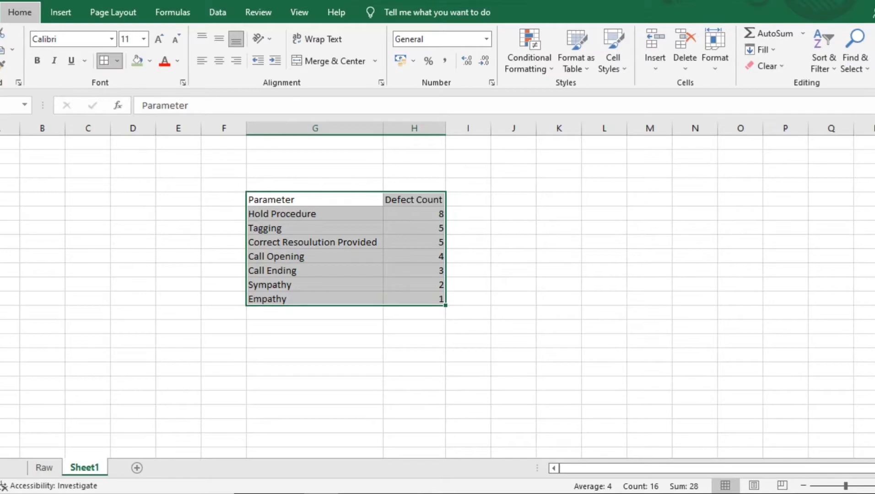
pyautogui.hotkey('alt', 'h')
pyautogui.press('b')
pyautogui.press('a')
# Make the header cells G5:H5 of the table bold.
pyautogui.press('Left')
pyautogui.press('Right')
pyautogui.hotkey('shift', 'Right')
pyautogui.hotkey('ctrl', 'b')
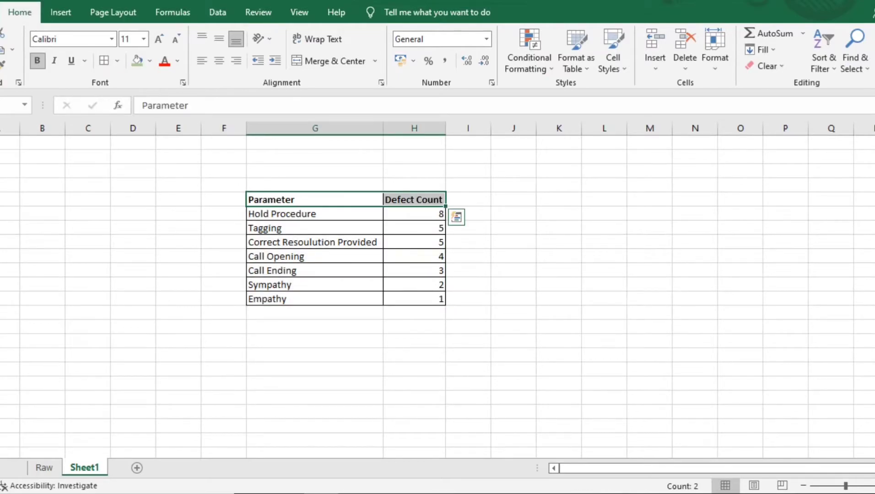
# Fill the header cells G5:H5 of the defect table with green.
pyautogui.click(137, 61)
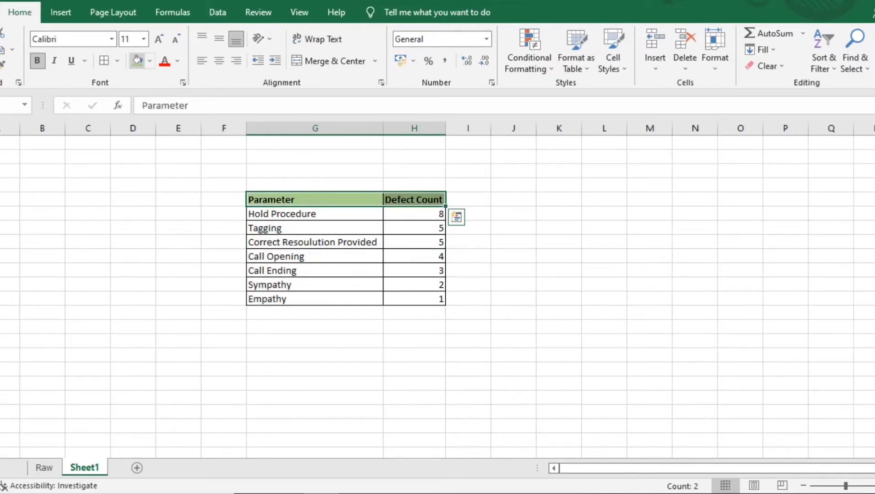
pyautogui.press('Left')
pyautogui.press('Right')
pyautogui.press('Right')
pyautogui.press('Left')
pyautogui.hotkey('ctrl', 'shift', 'Down')
pyautogui.hotkey('ctrl', 'shift', 'Right')
pyautogui.press('Right')
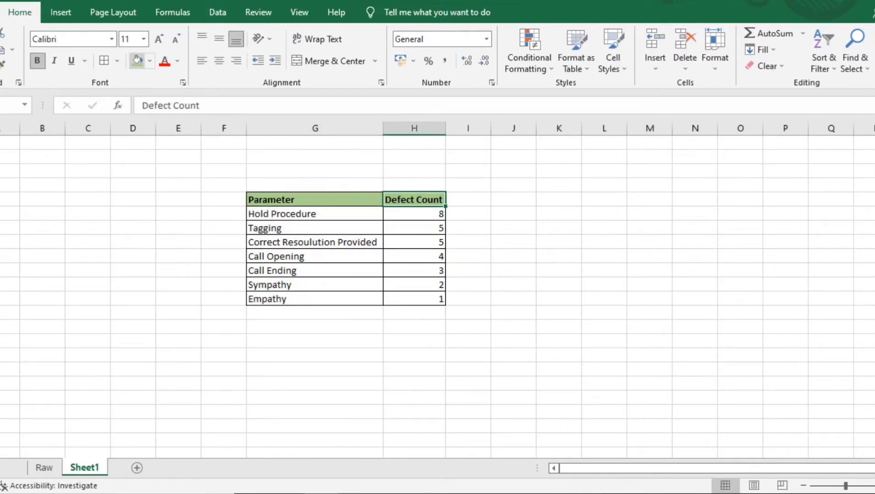
# Add the headers "CF" in I5 and "CF%" in J5, extending the defect table's header row.
pyautogui.press('Right')
pyautogui.write('CF')
pyautogui.press('Tab')
pyautogui.write('CF')
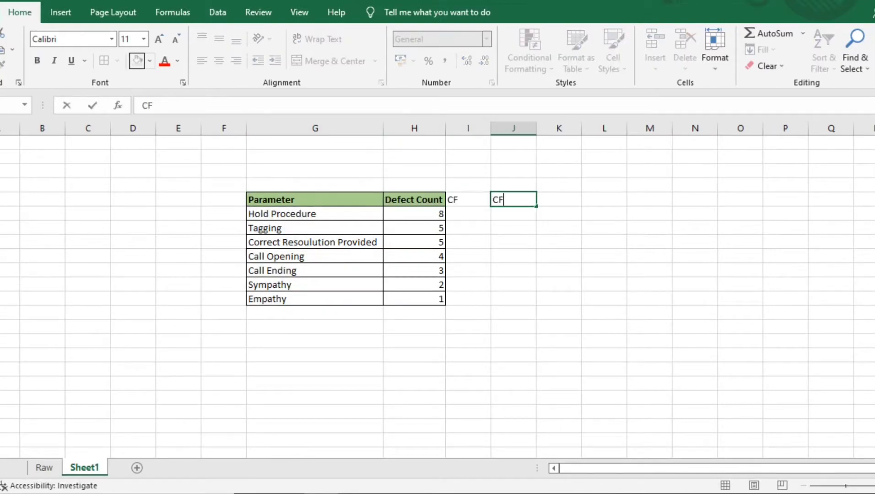
pyautogui.press('Tab')
pyautogui.press('Left')
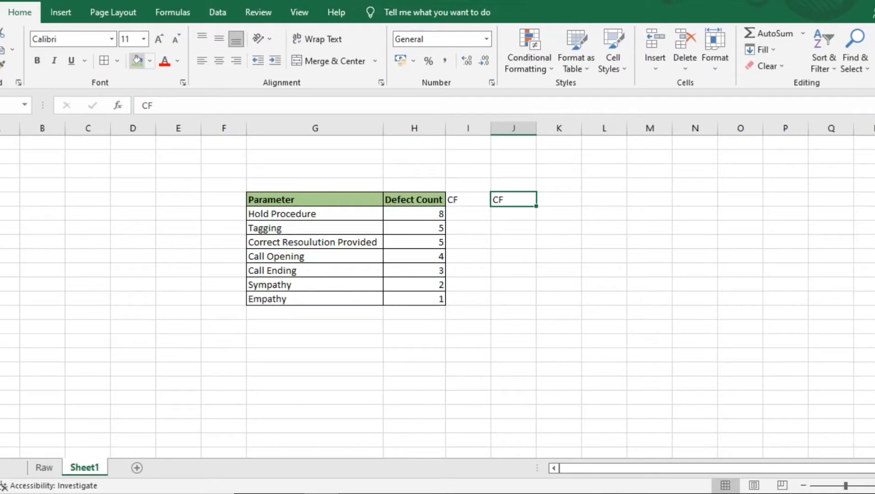
pyautogui.press('F2')
pyautogui.write('%')
pyautogui.hotkey('shift', 'Tab')
pyautogui.press('Left')
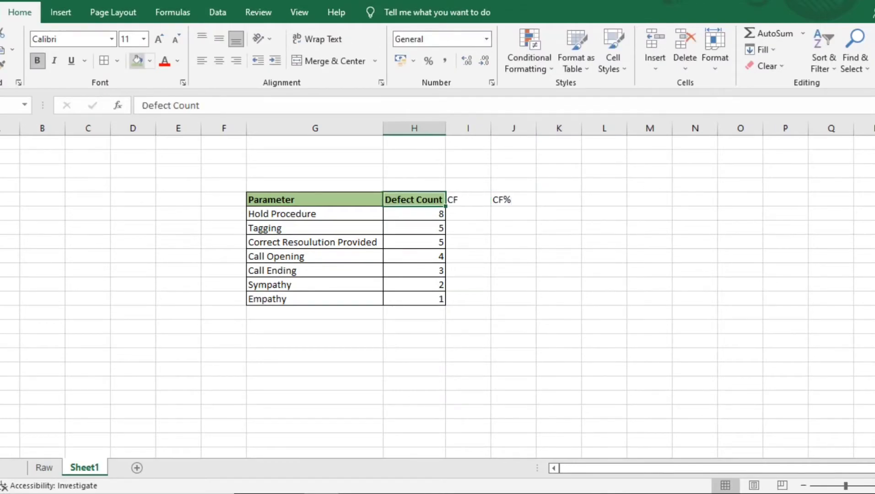
# Compare the defect table on Sheet1 with the per-parameter counts in C13:I13 on the Raw sheet.
pyautogui.hotkey('ctrl', 'a')
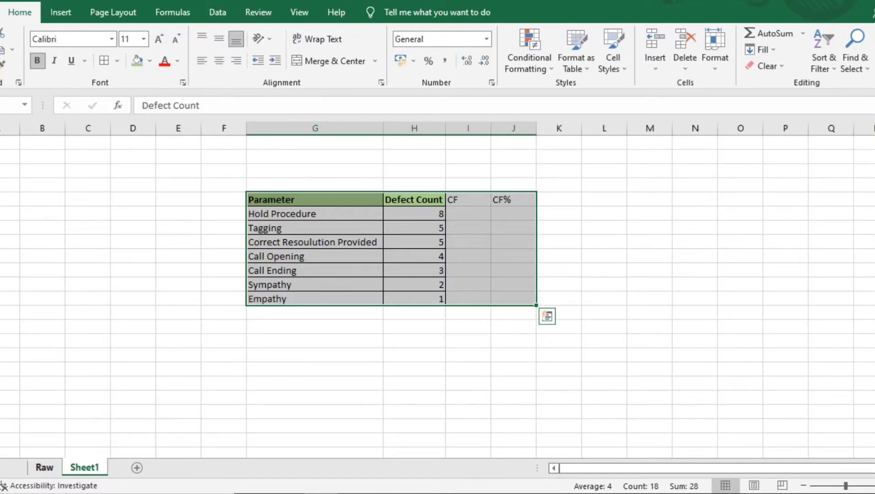
pyautogui.click(44, 468)
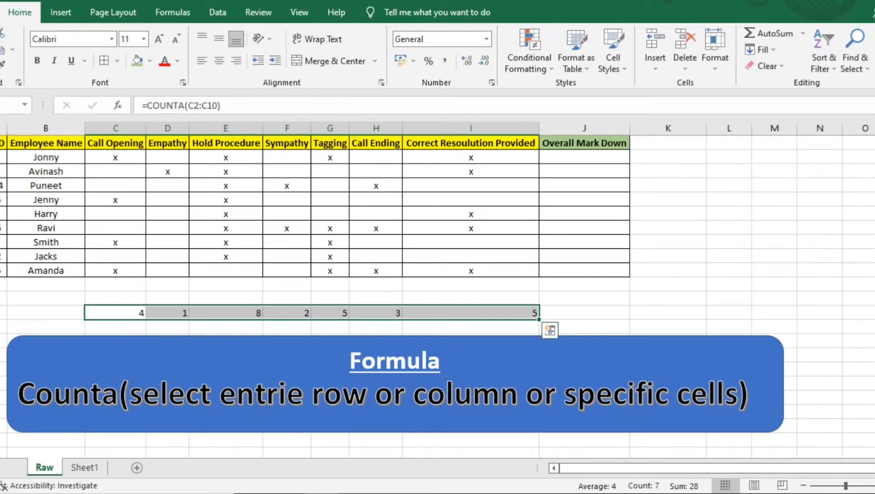
pyautogui.click(84, 467)
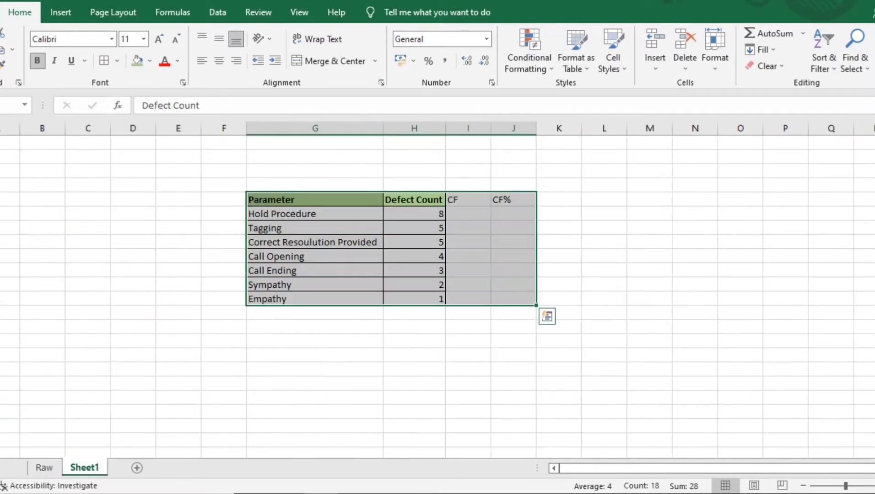
pyautogui.click(133, 213)
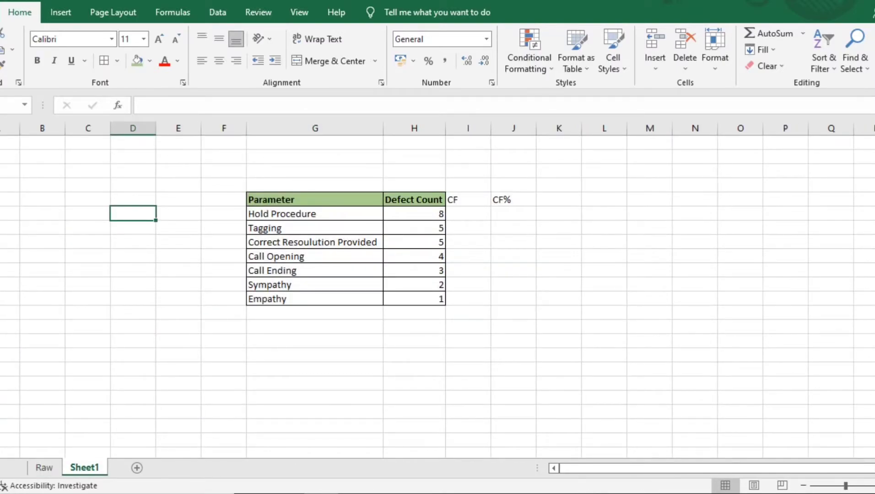
pyautogui.moveTo(215, 168); pyautogui.dragTo(571, 330)
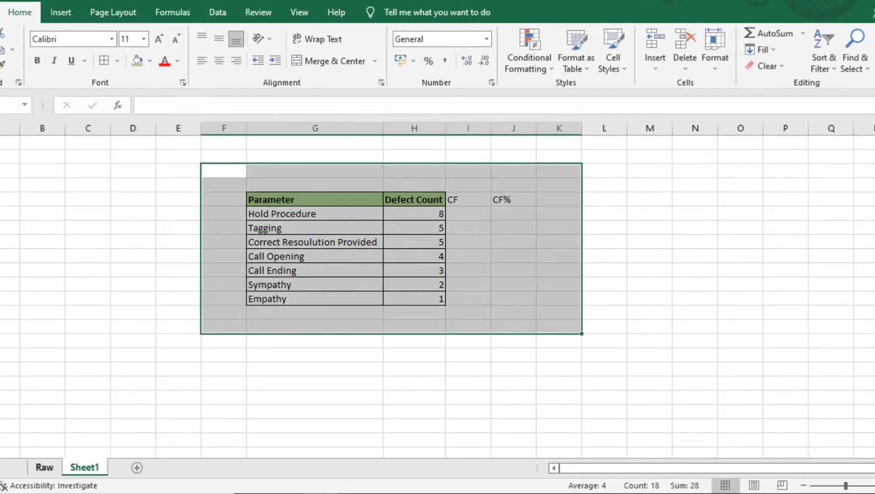
pyautogui.click(44, 467)
pyautogui.click(226, 271)
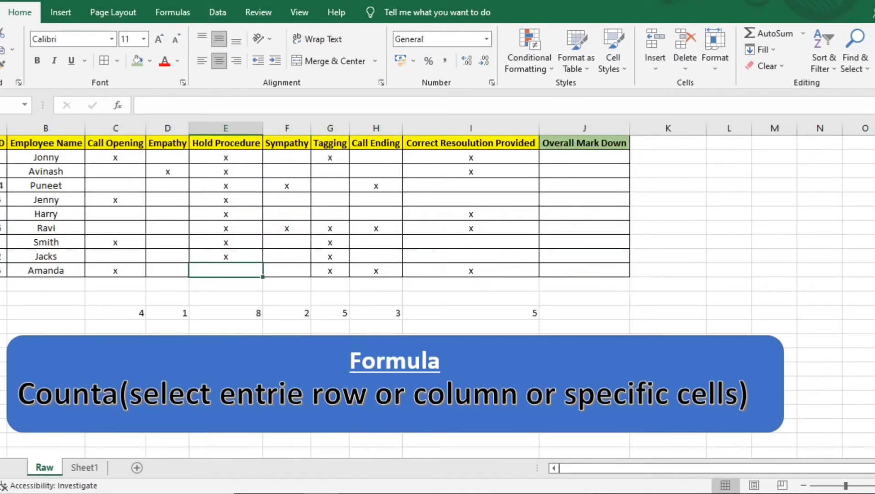
pyautogui.moveTo(116, 313); pyautogui.dragTo(470, 312)
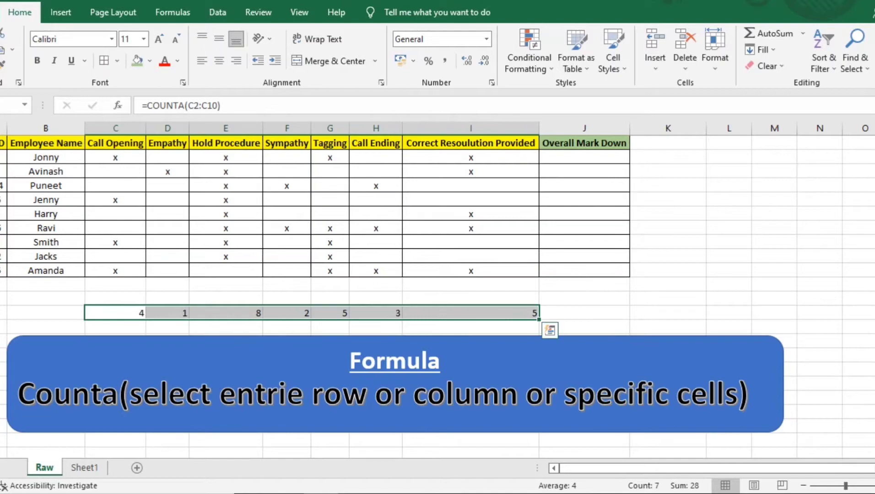
pyautogui.click(45, 313)
pyautogui.moveTo(116, 313); pyautogui.dragTo(115, 157)
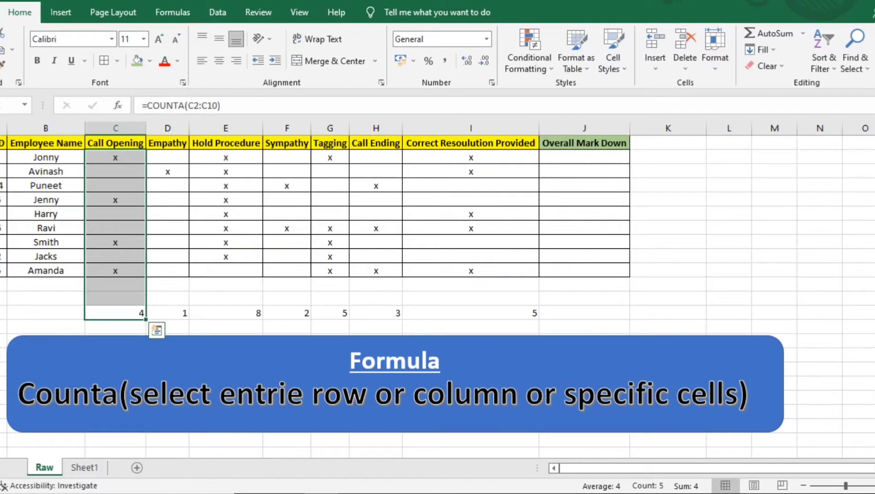
pyautogui.press('Right')
pyautogui.press('Left')
pyautogui.hotkey('ctrl', 'shift', 'Right')
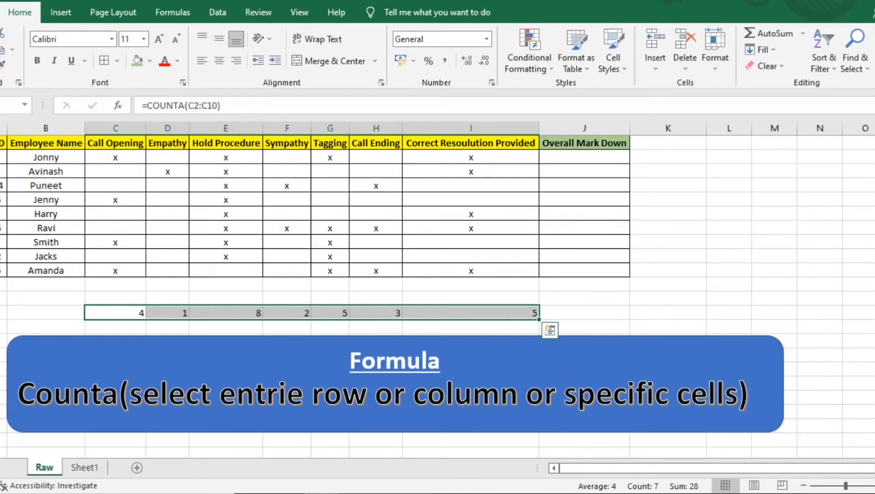
# Count the first employee's mark-downs in J2 under Overall Mark Down with =COUNTA(C2:I2).
pyautogui.press('Up')
pyautogui.press('Up')
pyautogui.press('Up')
pyautogui.press('Up')
pyautogui.press('Up')
pyautogui.press('Up')
pyautogui.press('Up')
pyautogui.press('Up')
pyautogui.press('Up')
pyautogui.press('Up')
pyautogui.press('Up')
pyautogui.press('Right')
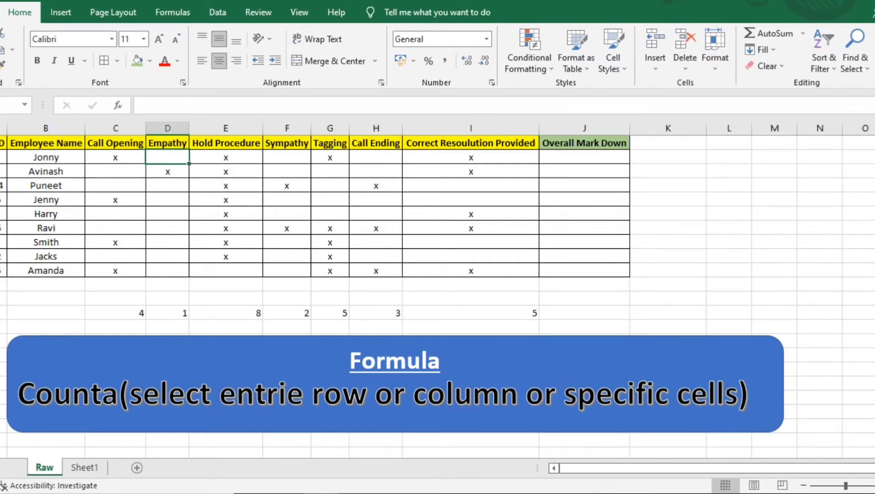
pyautogui.press('Right')
pyautogui.press('Right')
pyautogui.press('Right')
pyautogui.press('Right')
pyautogui.press('Right')
pyautogui.press('Right')
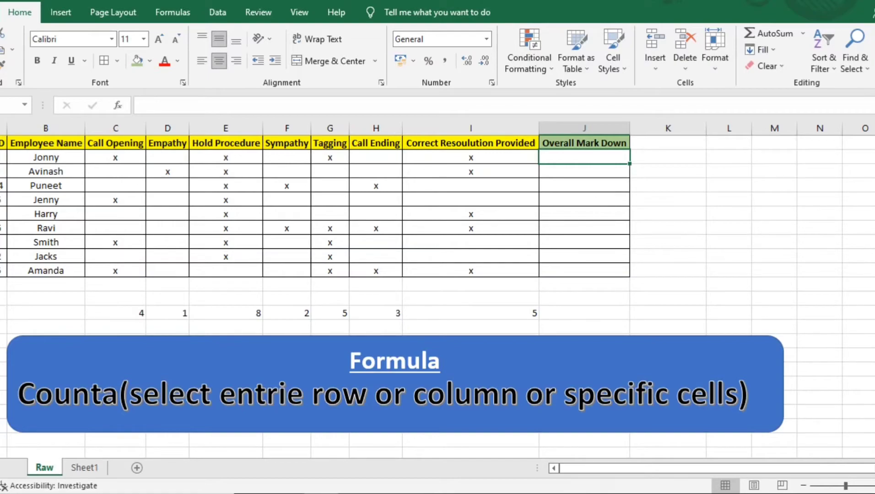
pyautogui.write('=counta')
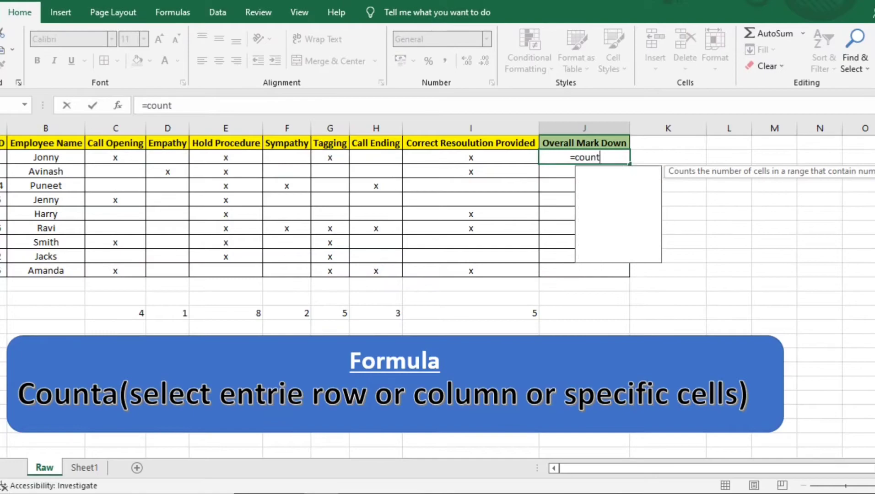
pyautogui.press('Tab')
pyautogui.moveTo(471, 158); pyautogui.dragTo(115, 160)
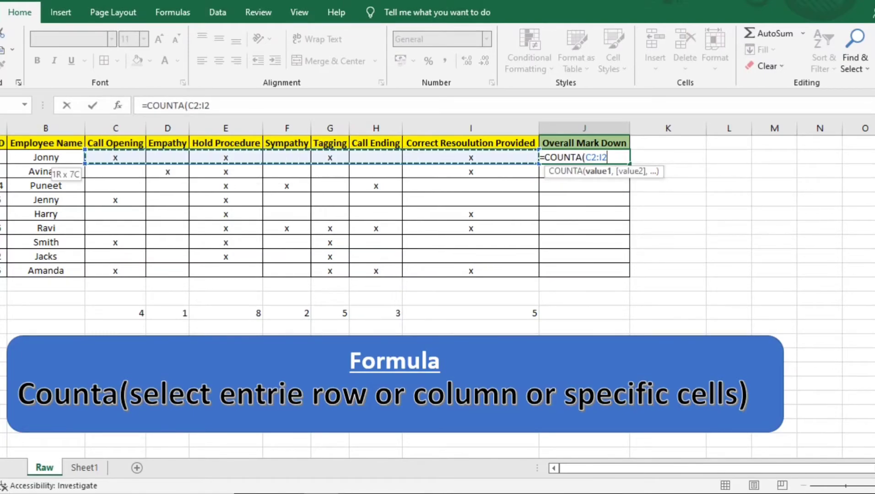
pyautogui.hotkey('ctrl', 'Return')
# Copy the COUNTA formula from J2 down through J10 for the remaining employees.
pyautogui.hotkey('ctrl', 'c')
pyautogui.hotkey('shift', 'Down')
pyautogui.hotkey('shift', 'Down')
pyautogui.hotkey('shift', 'Down')
pyautogui.hotkey('shift', 'Down')
pyautogui.hotkey('shift', 'Down')
pyautogui.hotkey('shift', 'Down')
pyautogui.hotkey('shift', 'Down')
pyautogui.hotkey('shift', 'Down')
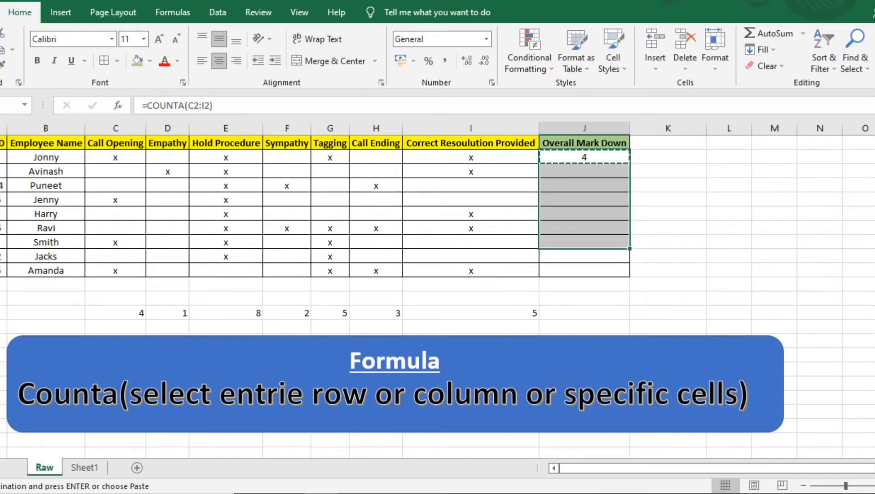
pyautogui.hotkey('ctrl', 'v')
# Check the first employee's marks across row 2 against the Overall Mark Down count, and inspect the Call Opening count in C13.
pyautogui.hotkey('ctrl', 'Left')
pyautogui.hotkey('ctrl', 'Left')
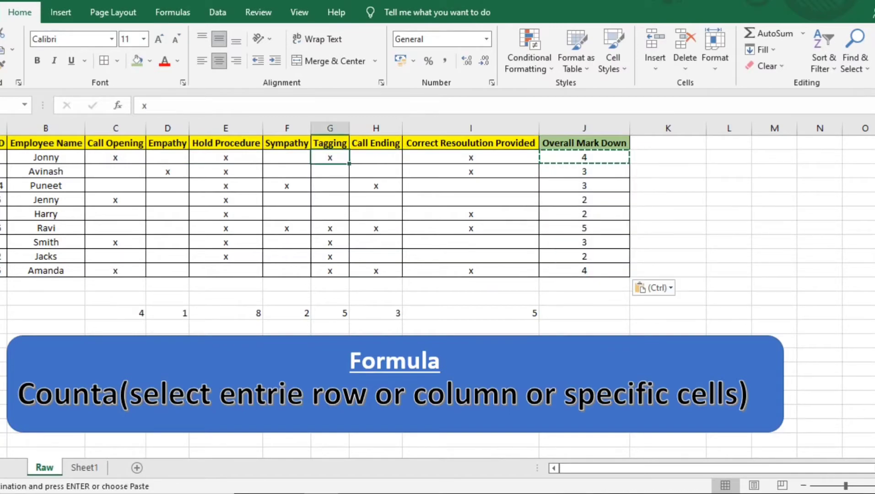
pyautogui.hotkey('ctrl', 'Left')
pyautogui.hotkey('ctrl', 'Left')
pyautogui.hotkey('ctrl', 'Left')
pyautogui.hotkey('ctrl', 'Right')
pyautogui.hotkey('ctrl', 'Right')
pyautogui.hotkey('ctrl', 'Right')
pyautogui.hotkey('ctrl', 'Right')
pyautogui.hotkey('ctrl', 'Right')
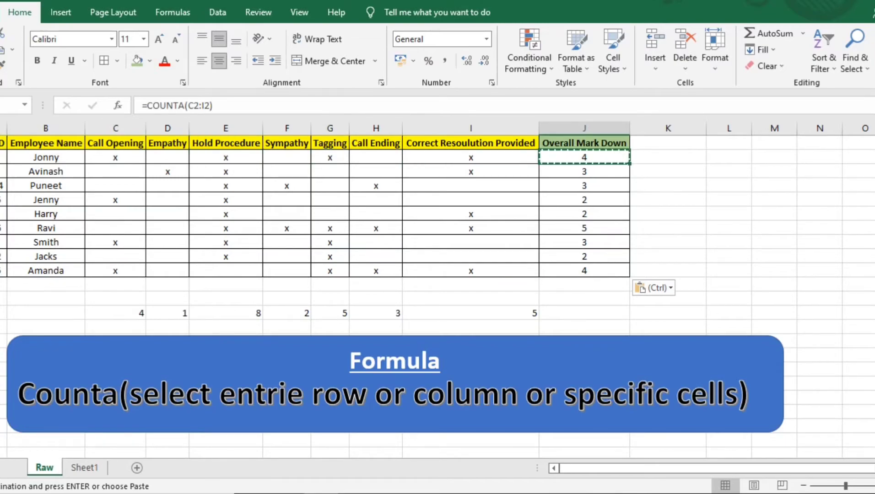
pyautogui.hotkey('shift', 'Left')
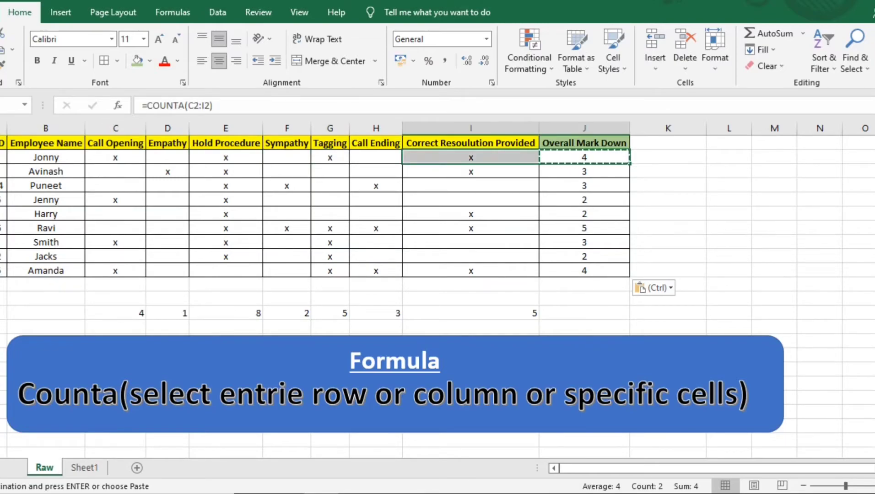
pyautogui.hotkey('ctrl', 'Left')
pyautogui.hotkey('ctrl', 'Left')
pyautogui.hotkey('ctrl', 'Left')
pyautogui.hotkey('ctrl', 'Left')
pyautogui.hotkey('ctrl', 'Left')
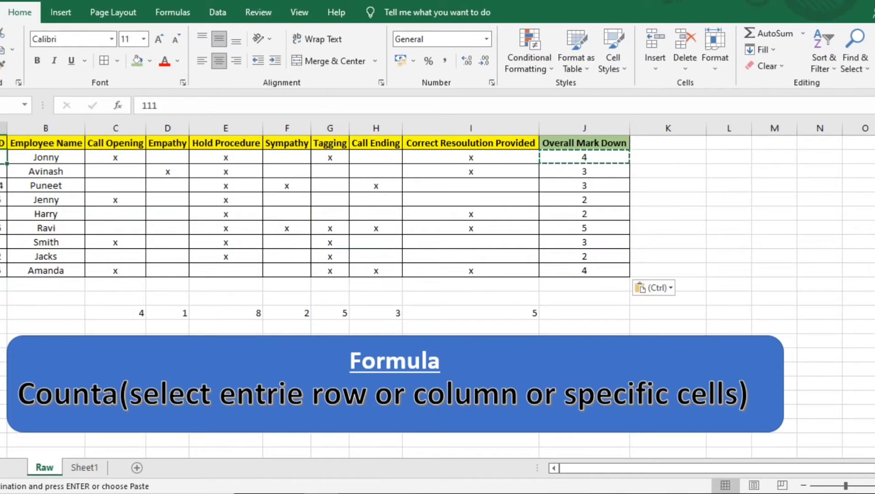
pyautogui.hotkey('ctrl', 'Right')
pyautogui.hotkey('ctrl', 'Right')
pyautogui.hotkey('ctrl', 'Right')
pyautogui.hotkey('ctrl', 'Right')
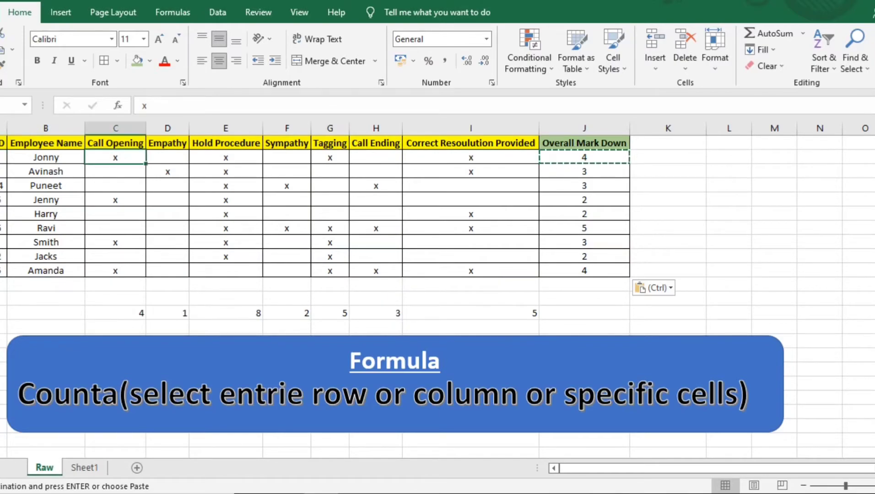
pyautogui.hotkey('ctrl', 'Left')
pyautogui.hotkey('ctrl', 'Left')
pyautogui.hotkey('ctrl', 'Left')
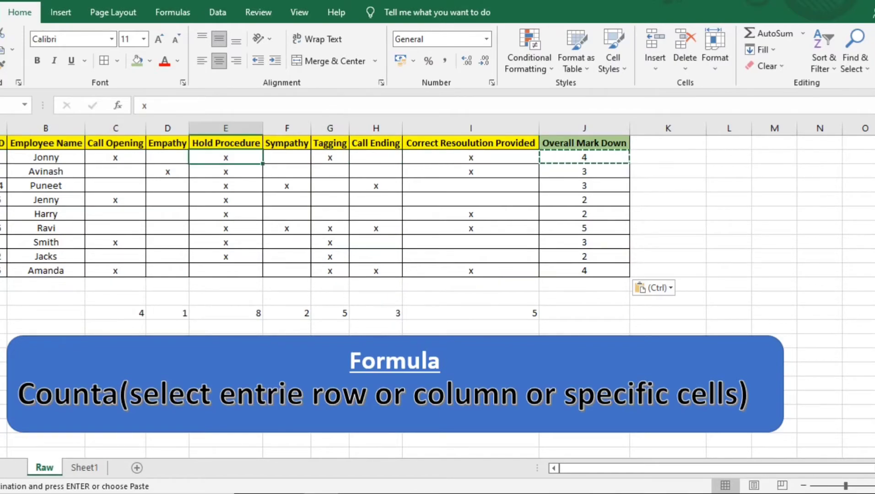
pyautogui.press('Left')
pyautogui.hotkey('ctrl', 'Down')
pyautogui.press('Down')
pyautogui.press('Right')
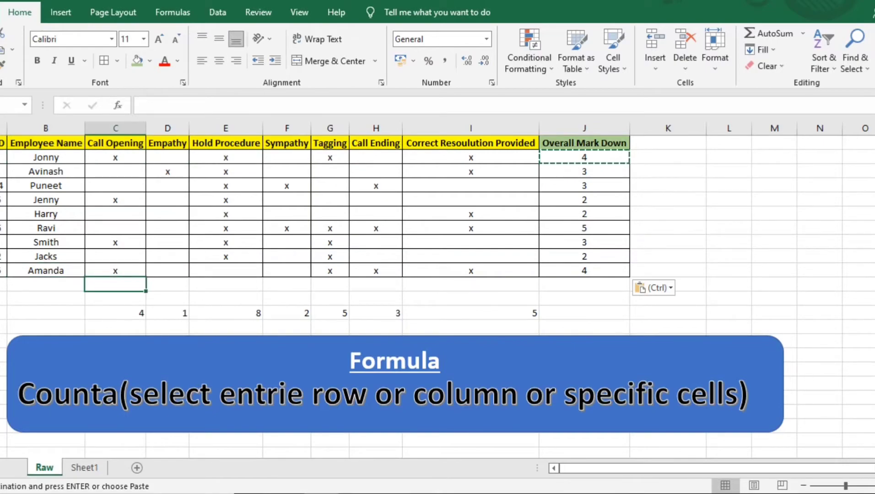
pyautogui.press('Down')
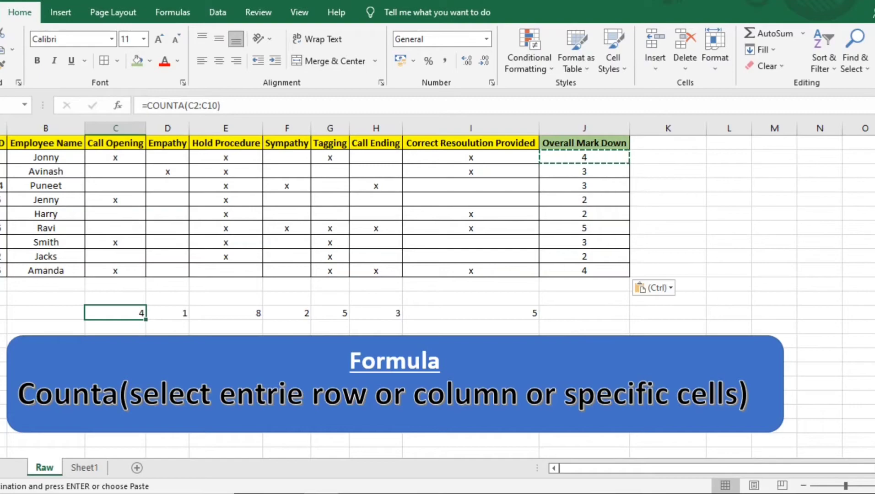
# Enter the note "How to use countA" in L3, beside the audit table.
pyautogui.click(729, 171)
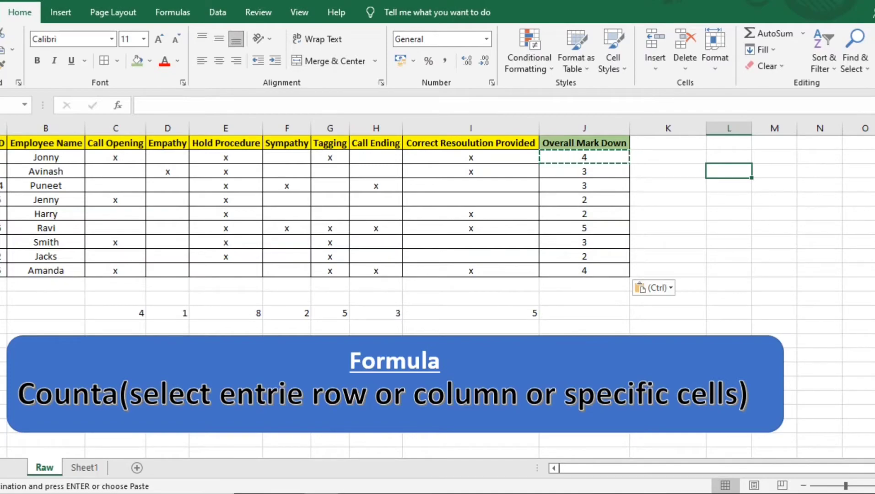
pyautogui.write('count')
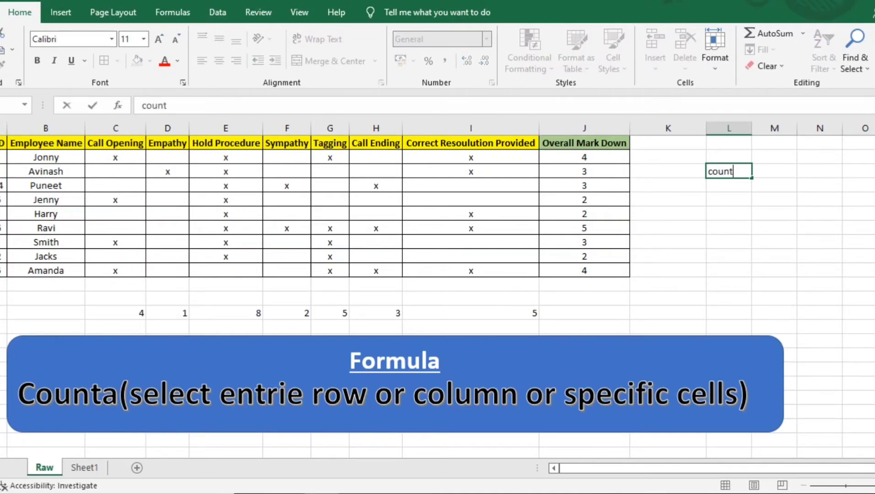
pyautogui.write('A')
pyautogui.press('BackSpace')
pyautogui.press('BackSpace')
pyautogui.press('BackSpace')
pyautogui.press('BackSpace')
pyautogui.press('BackSpace')
pyautogui.press('BackSpace')
pyautogui.write('How to us')
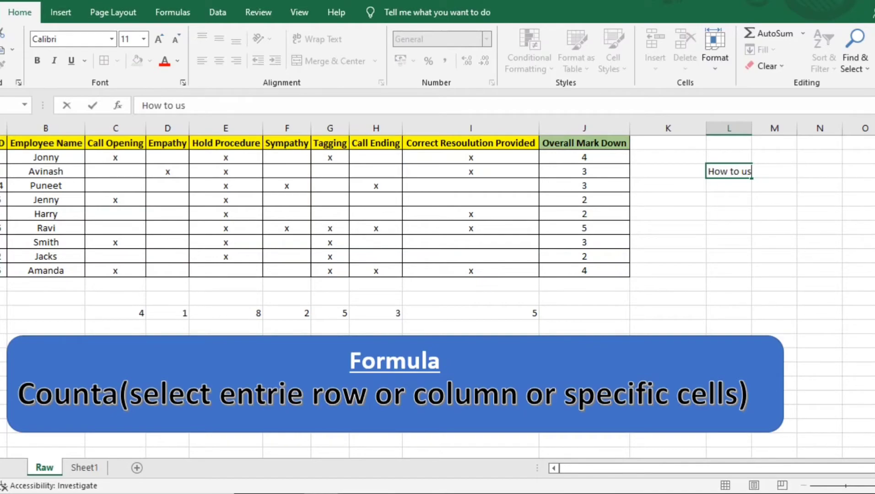
pyautogui.write('e countA')
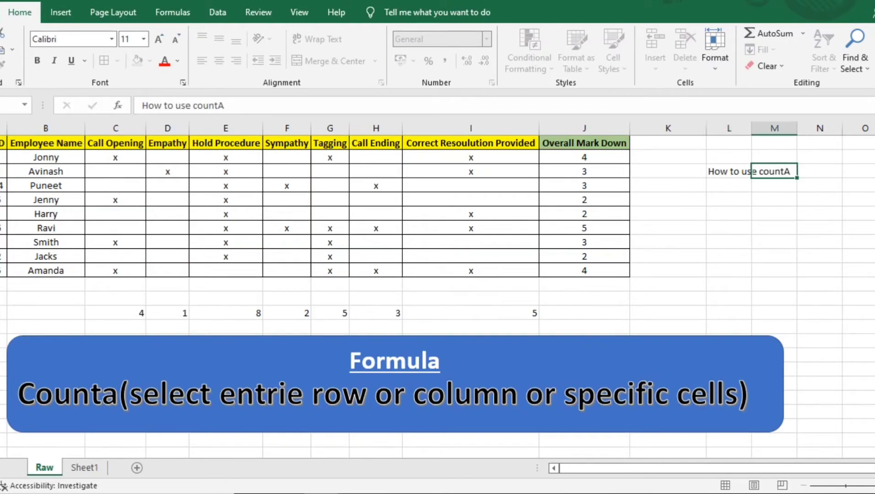
pyautogui.press('Return')
# Enter the note "How to calculate overall markdown for my specific paramter" in L4.
pyautogui.write('Ho')
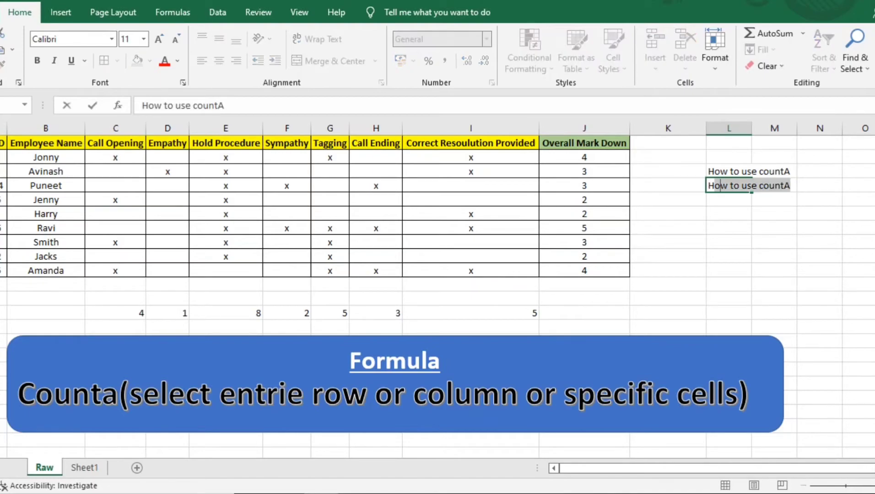
pyautogui.write('w to calcu')
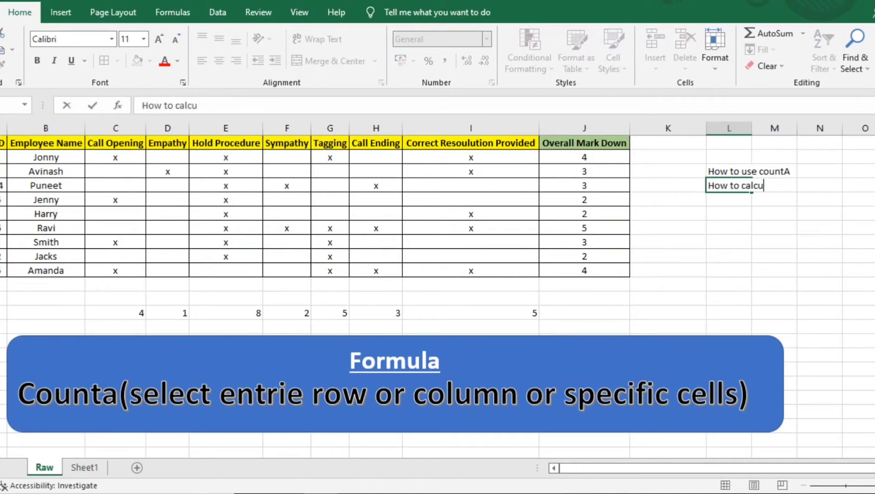
pyautogui.write('late overall ')
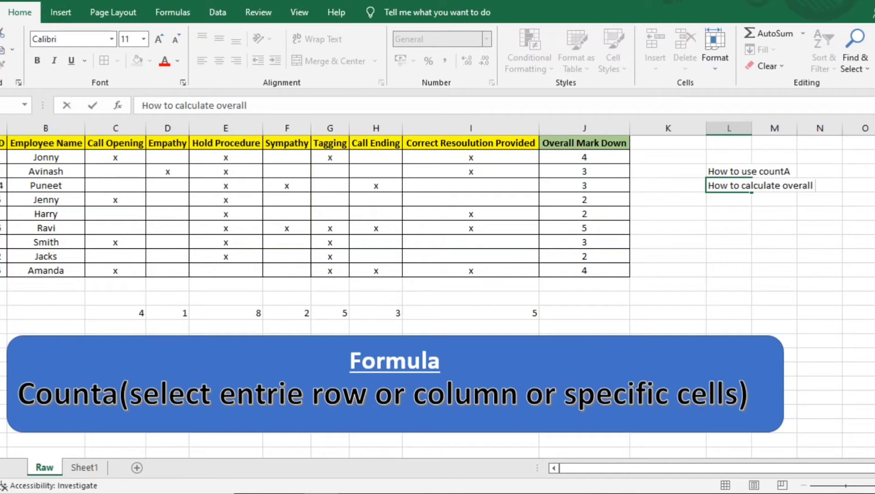
pyautogui.write('markdown for my')
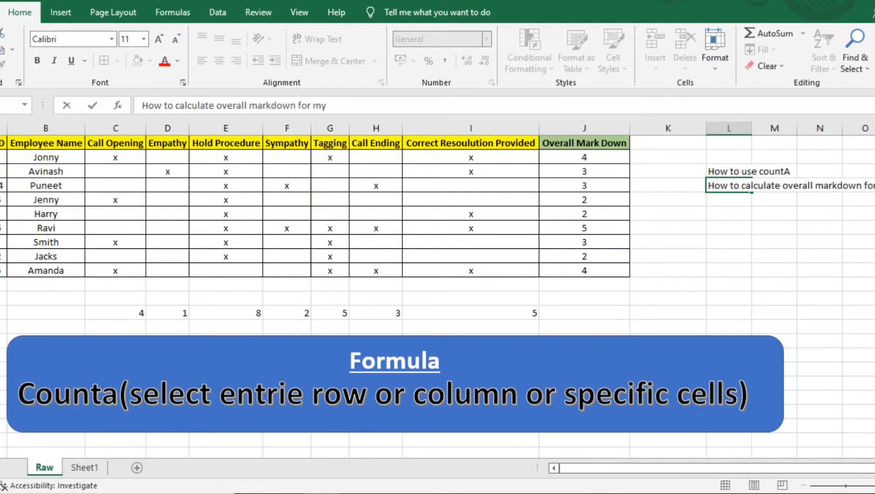
pyautogui.write(' specific')
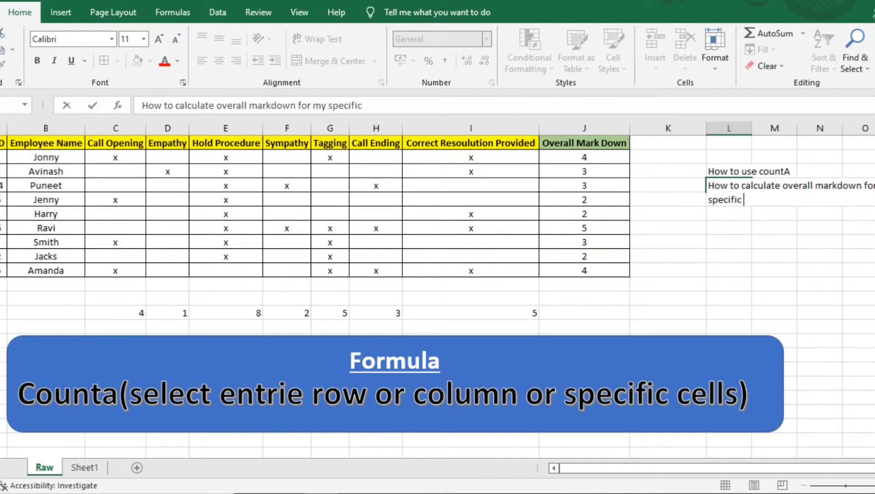
pyautogui.write(' a')
pyautogui.press('BackSpace')
pyautogui.write('parameter')
pyautogui.press('Return')
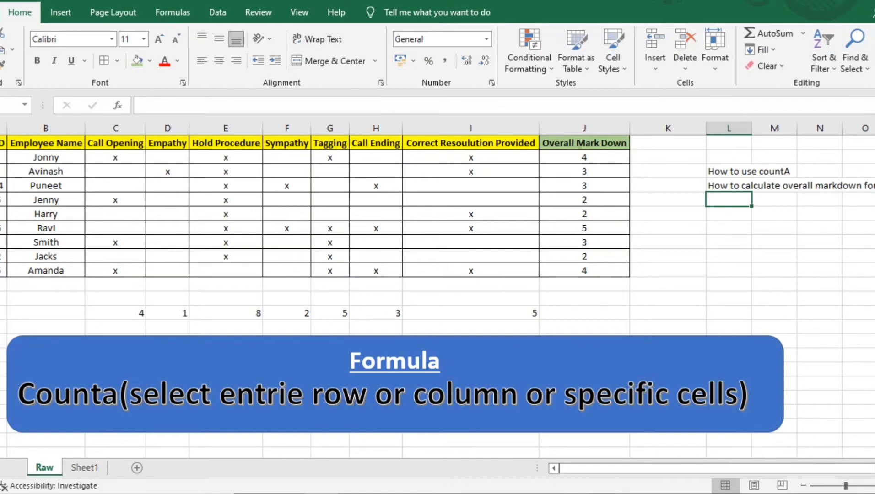
# Add the note "How to calculate overall markdown for my specific paramter coulmun wise" in L5.
pyautogui.write('how to cal')
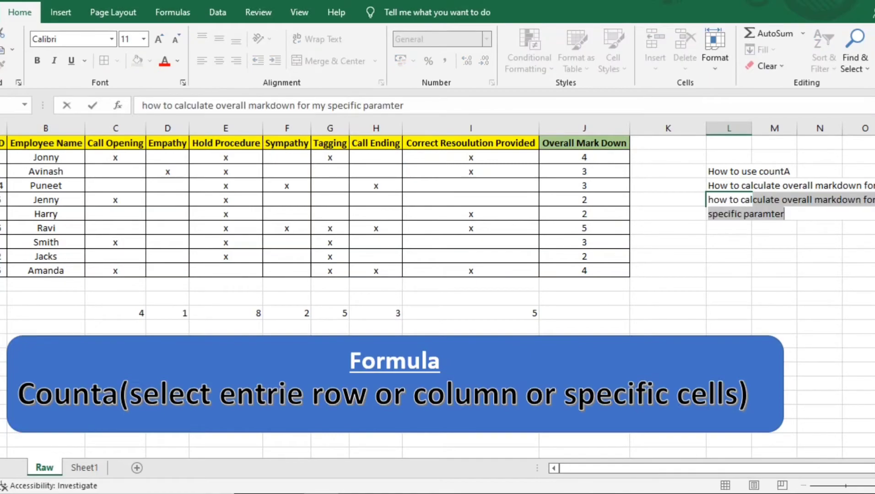
pyautogui.hotkey('ctrl', 'Return')
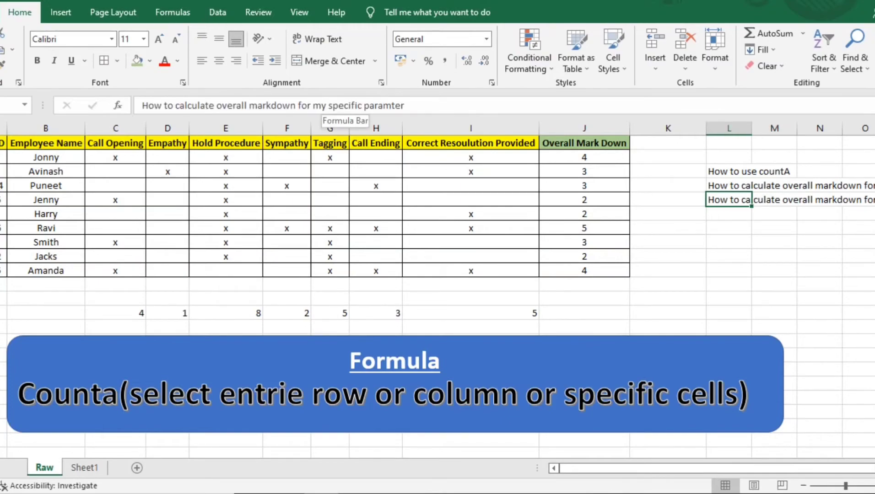
pyautogui.click(407, 106)
pyautogui.write('coulm')
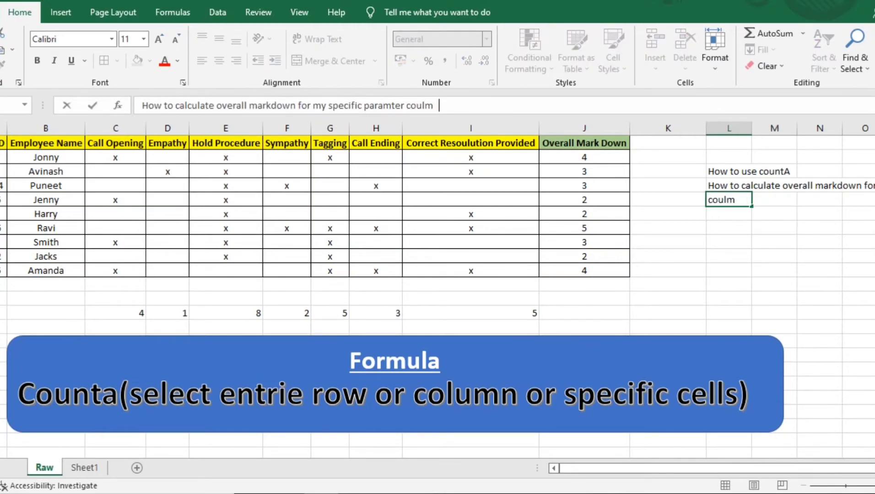
pyautogui.write('un wise')
pyautogui.press('Return')
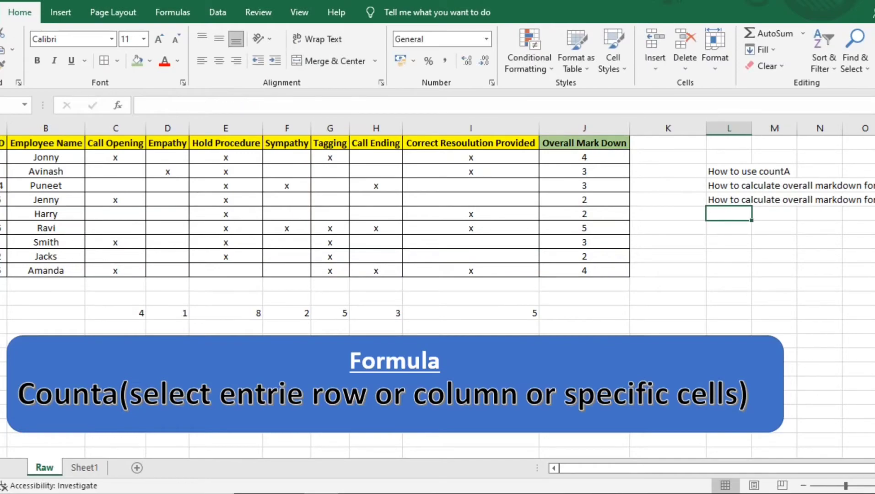
# Add "Pareto chart" as the next topic note in L6.
pyautogui.write('Pareto c')
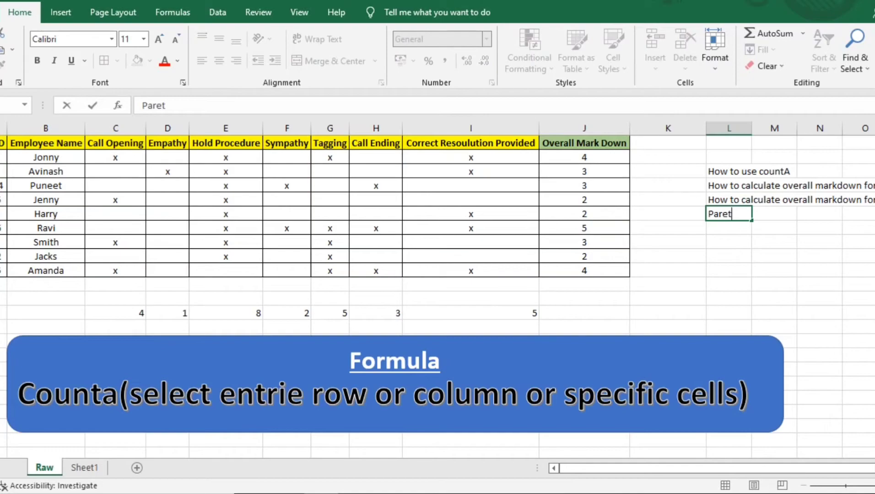
pyautogui.write('hart')
pyautogui.hotkey('ctrl', 'Return')
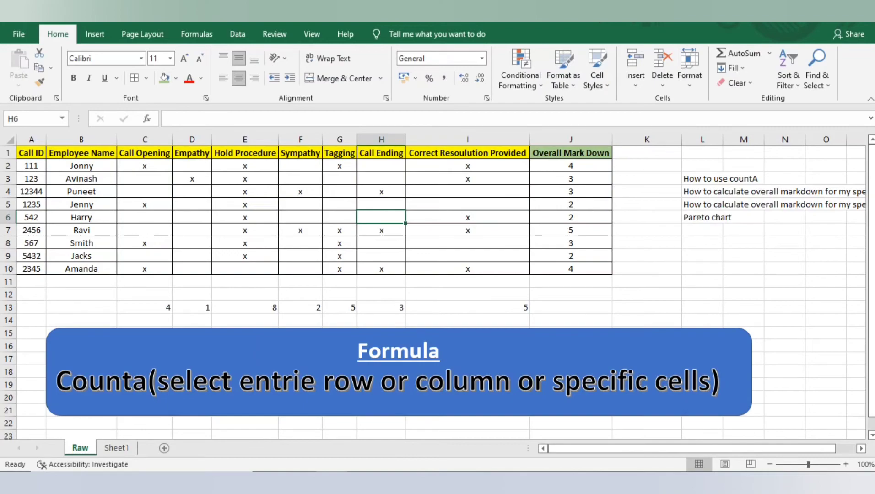
# Add "paste special" as the last topic note in L7.
pyautogui.click(702, 230)
pyautogui.write('[')
pyautogui.press('BackSpace')
pyautogui.write('past')
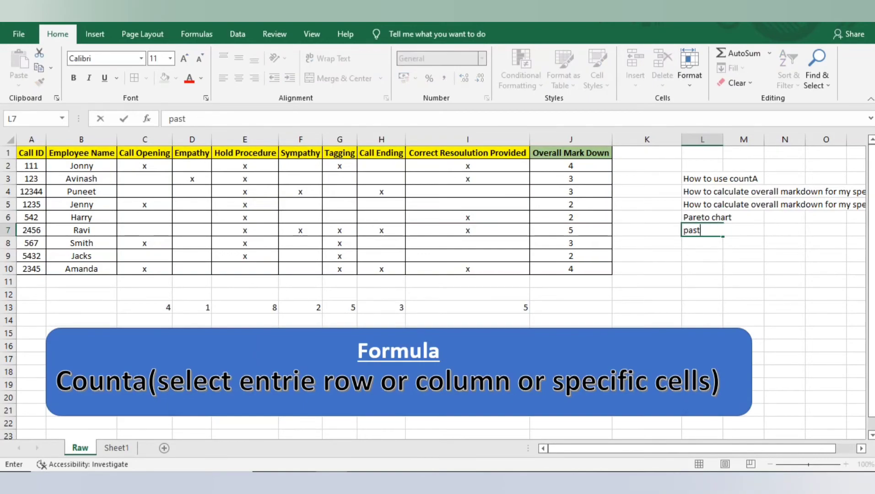
pyautogui.write('e special')
pyautogui.press('Tab')
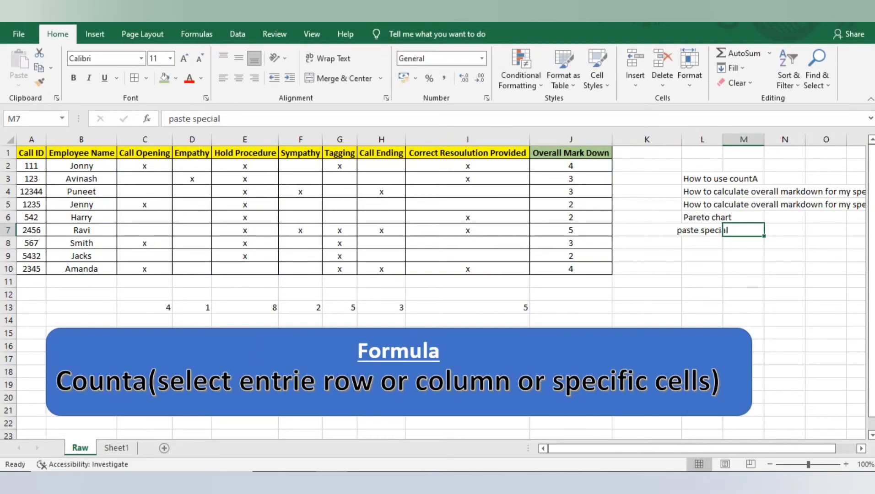
# AutoFit column L to the width of the topic notes in L3:L7.
pyautogui.press('Left')
pyautogui.hotkey('ctrl', 'shift', 'Up')
pyautogui.hotkey('alt', 'o')
pyautogui.press('c')
pyautogui.press('a')
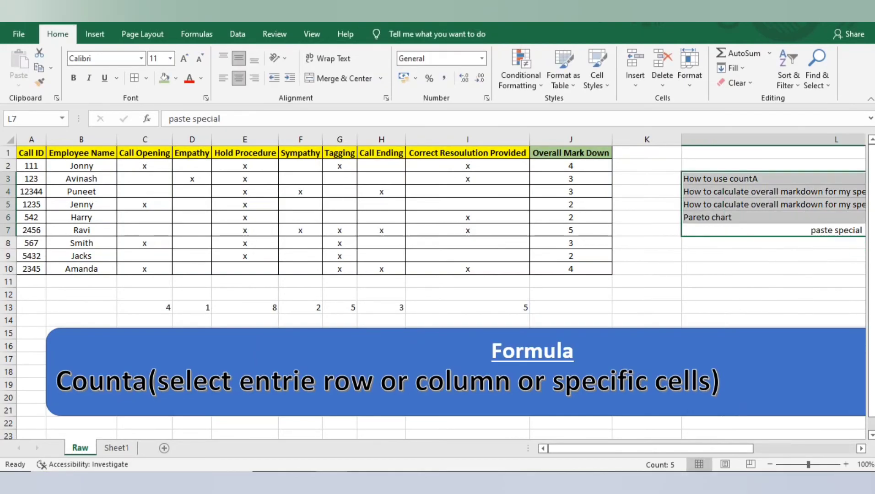
pyautogui.press('Right')
pyautogui.press('Left')
pyautogui.hotkey('ctrl', 'Up')
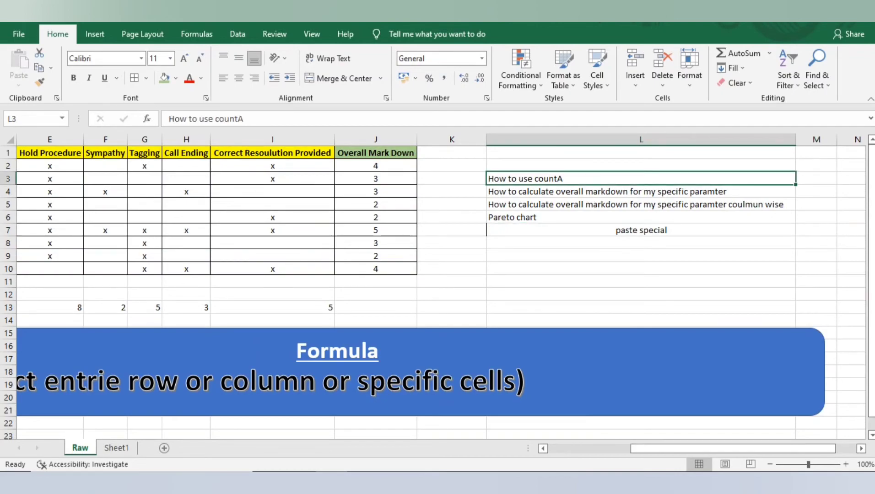
# Review the list of topic notes in L3:L7, and inspect the Call Opening count formula in C13.
pyautogui.hotkey('ctrl', 'shift', 'Down')
pyautogui.press('Left')
pyautogui.press('Left')
pyautogui.press('Right')
pyautogui.press('Right')
pyautogui.press('Down')
pyautogui.hotkey('ctrl', 'shift', 'Down')
pyautogui.press('Up')
pyautogui.hotkey('ctrl', 'shift', 'Down')
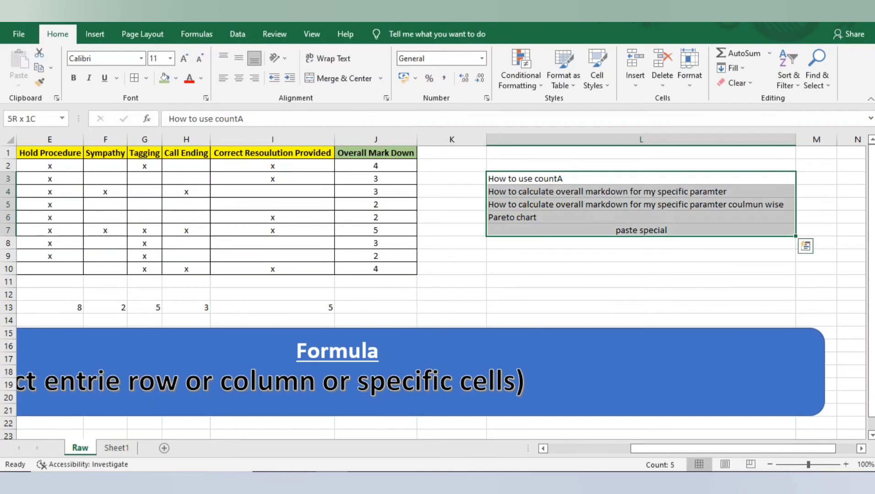
pyautogui.press('Left')
pyautogui.press('Left')
pyautogui.press('Home')
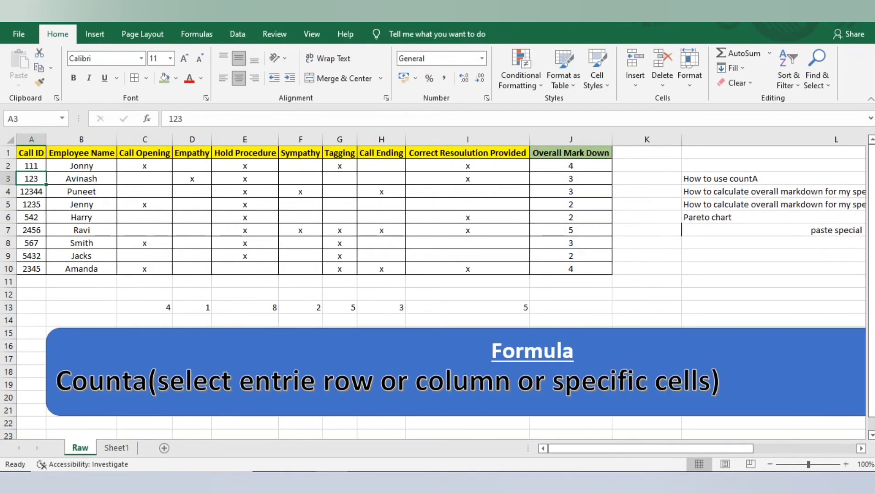
pyautogui.click(145, 307)
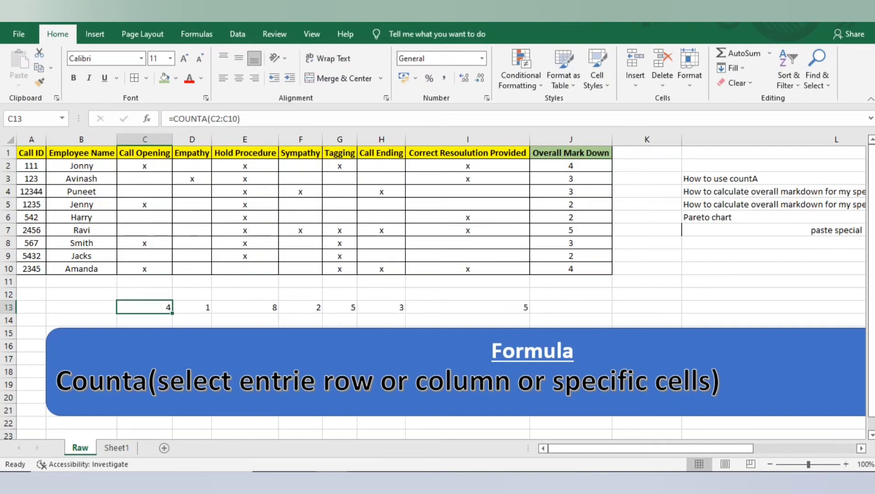